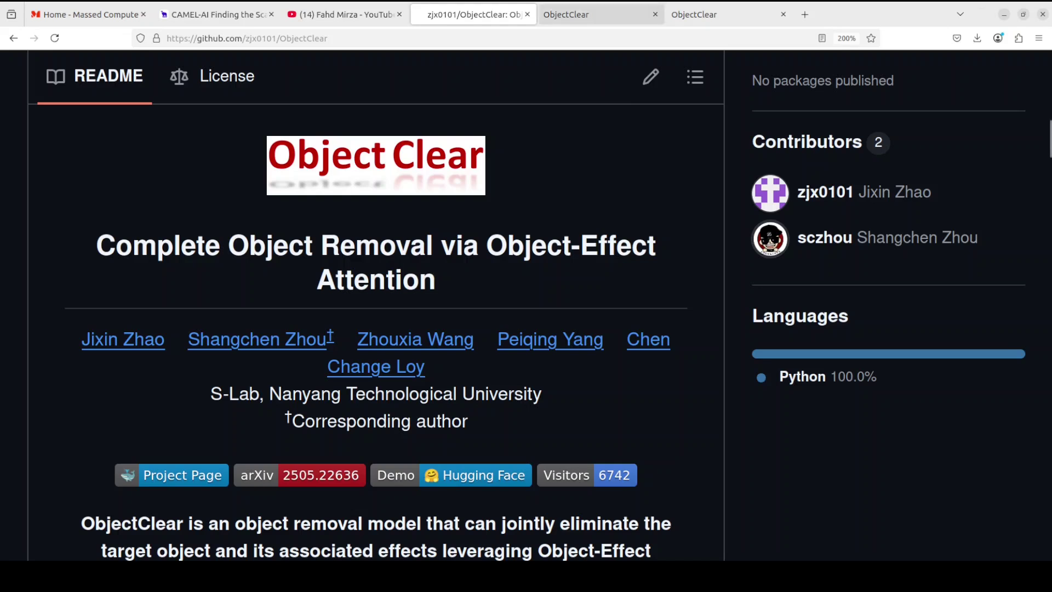
pyautogui.click(590, 17)
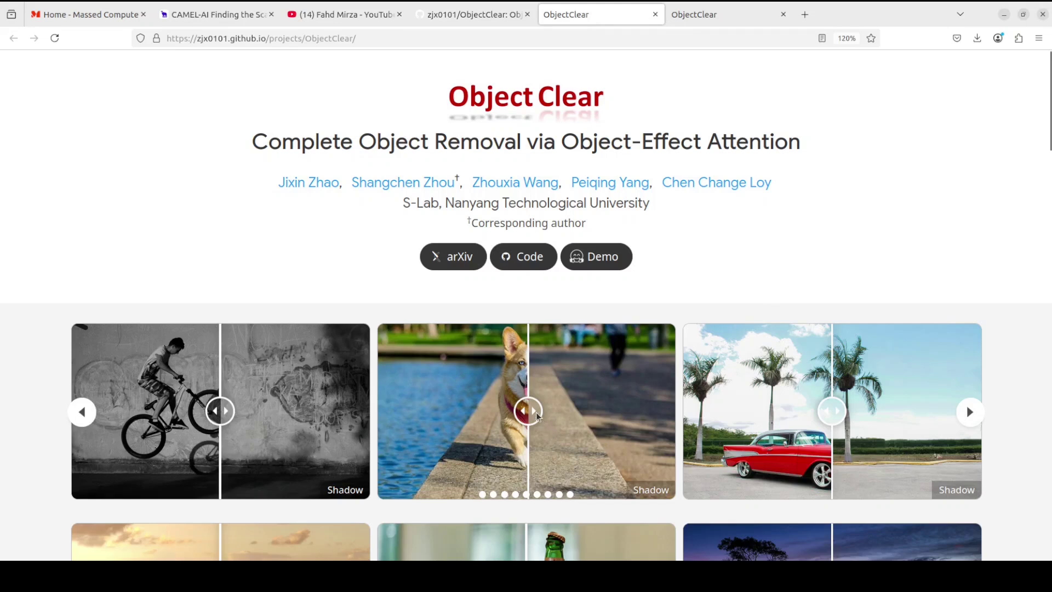
pyautogui.moveTo(527, 411); pyautogui.dragTo(634, 418)
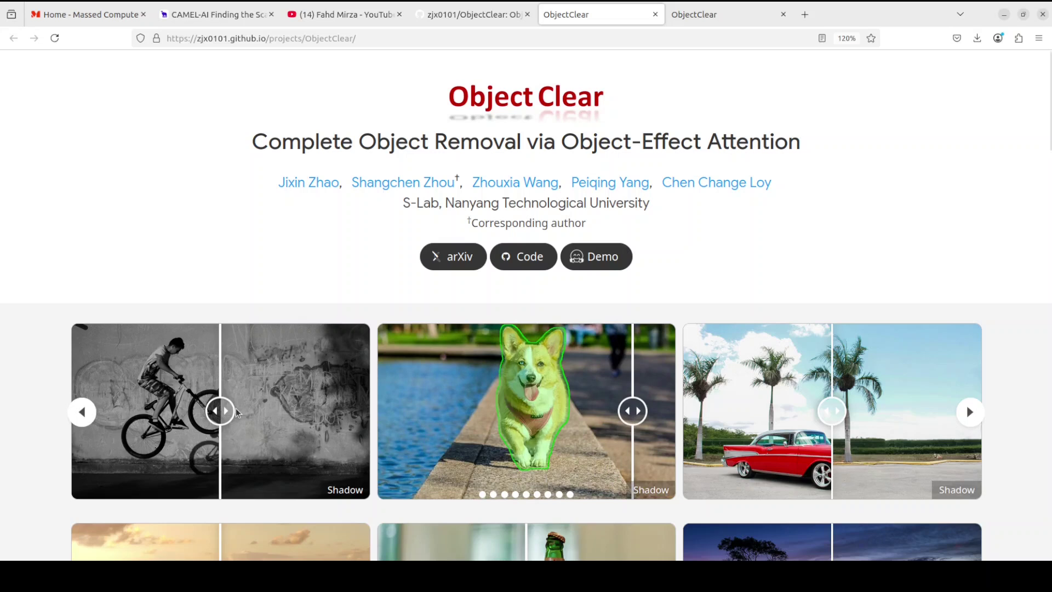
pyautogui.moveTo(230, 412); pyautogui.dragTo(263, 414)
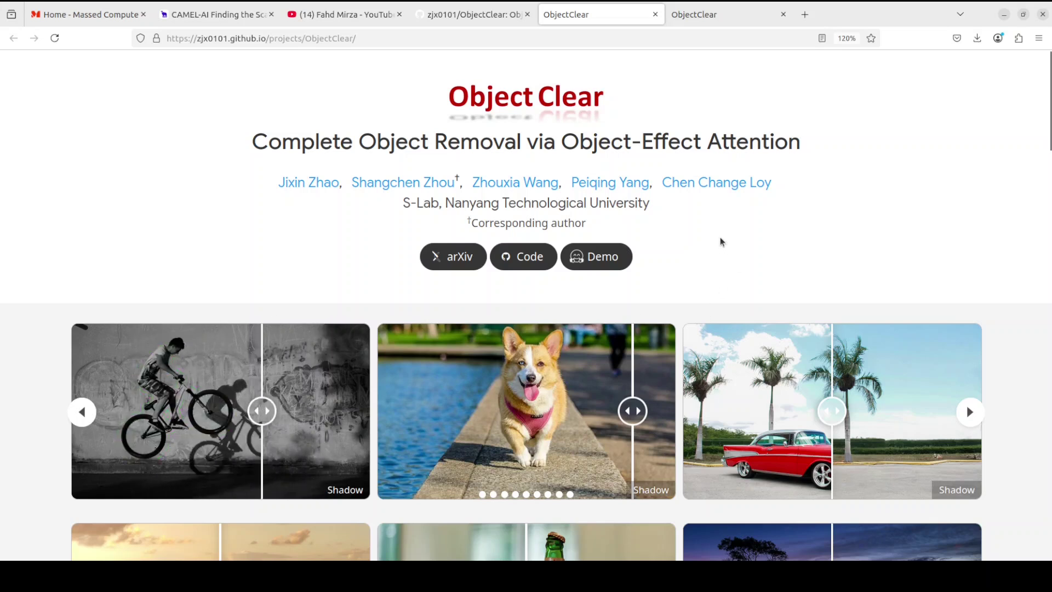
# Rerun nvidia-smi to confirm an NVIDIA RTX 6000 Ada with 49140MiB, then clear the screen.
pyautogui.click(486, 19)
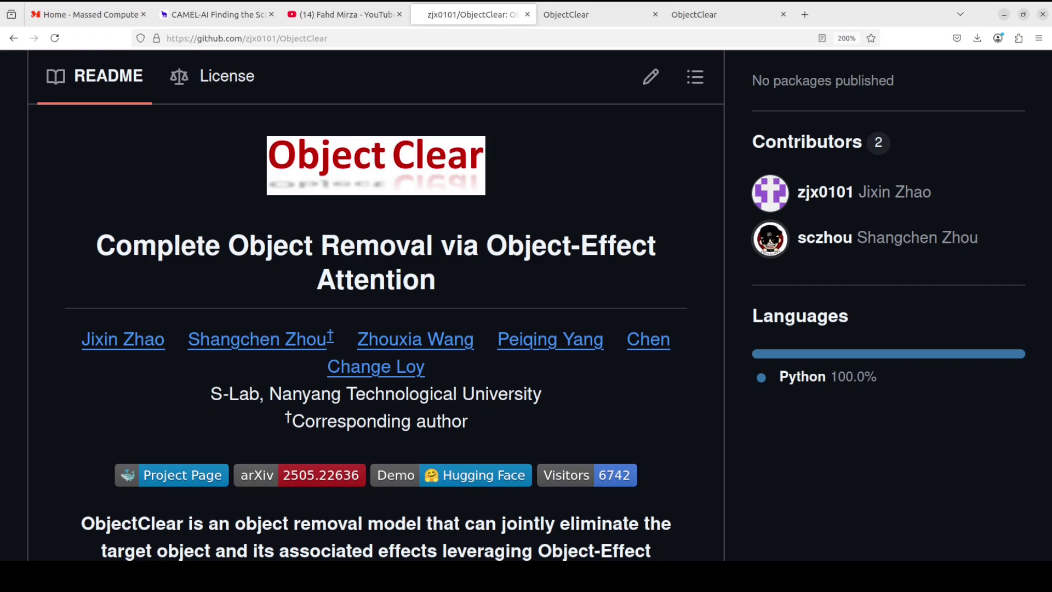
pyautogui.click(70, 165)
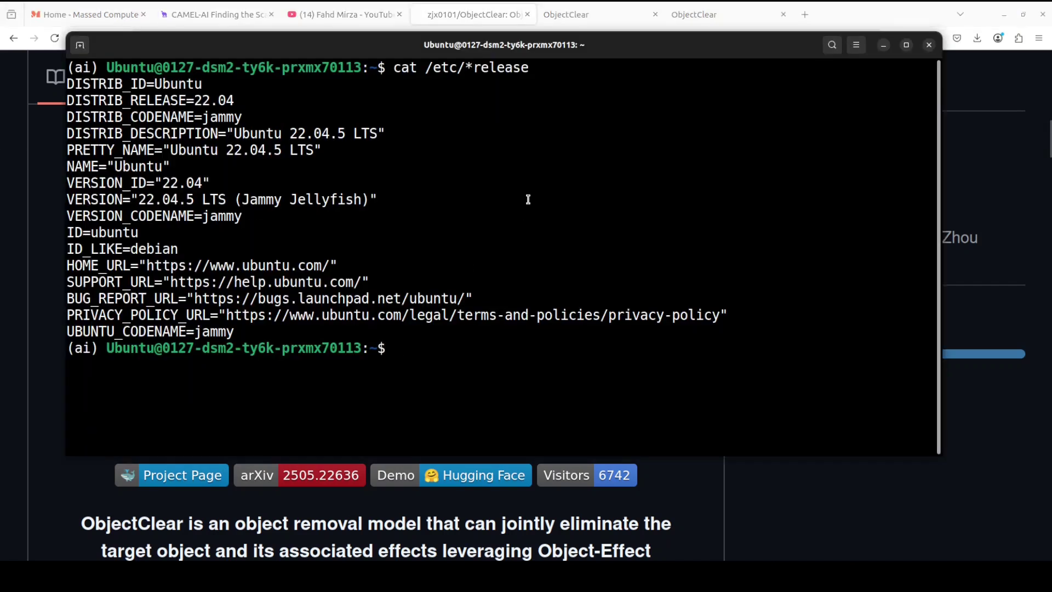
pyautogui.press('Up')
pyautogui.press('Up')
pyautogui.press('Up')
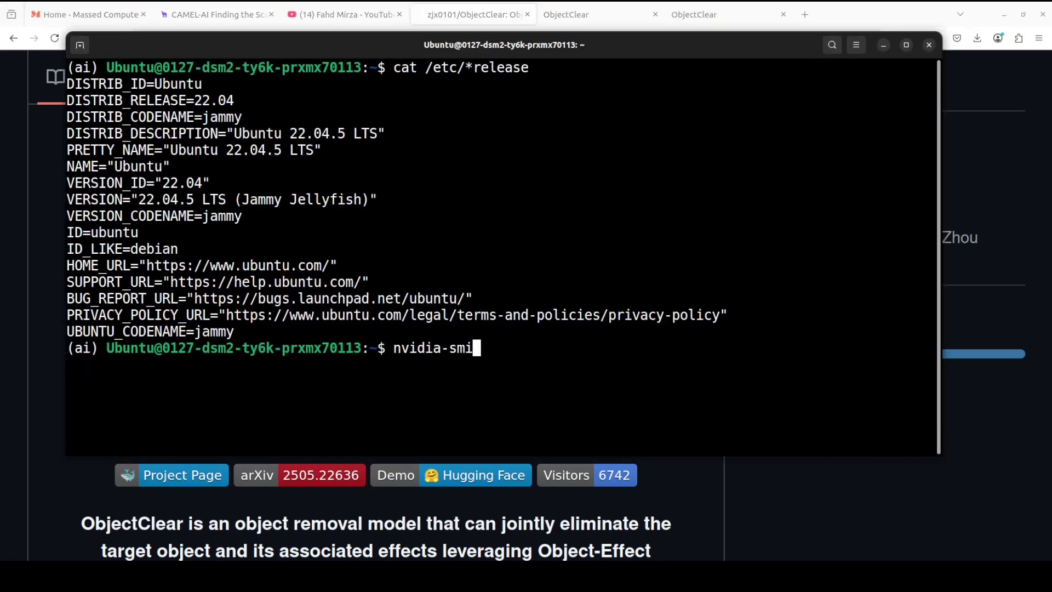
pyautogui.press('Return')
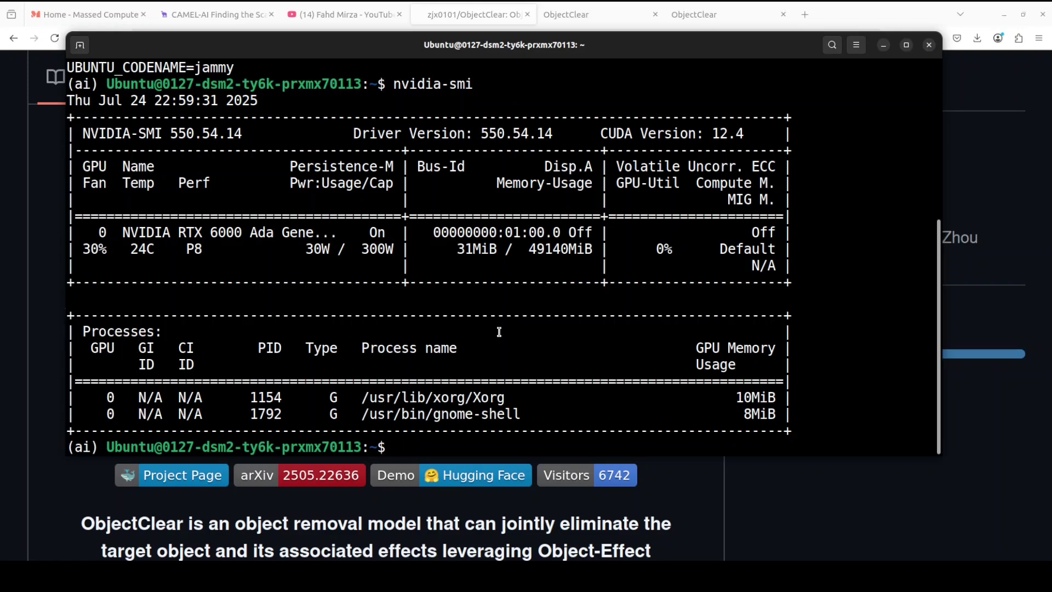
pyautogui.hotkey('ctrl', 'l')
# Run the pasted git clone && cd command for ObjectClear, then show the Massed Compute tab.
pyautogui.rightClick(425, 138)
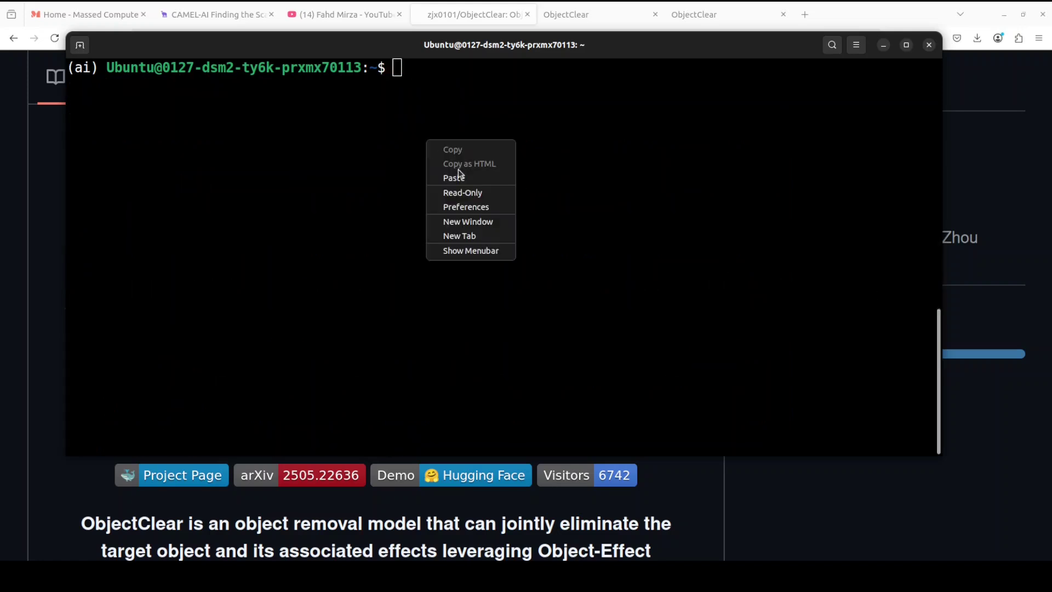
pyautogui.click(466, 178)
pyautogui.press('Return')
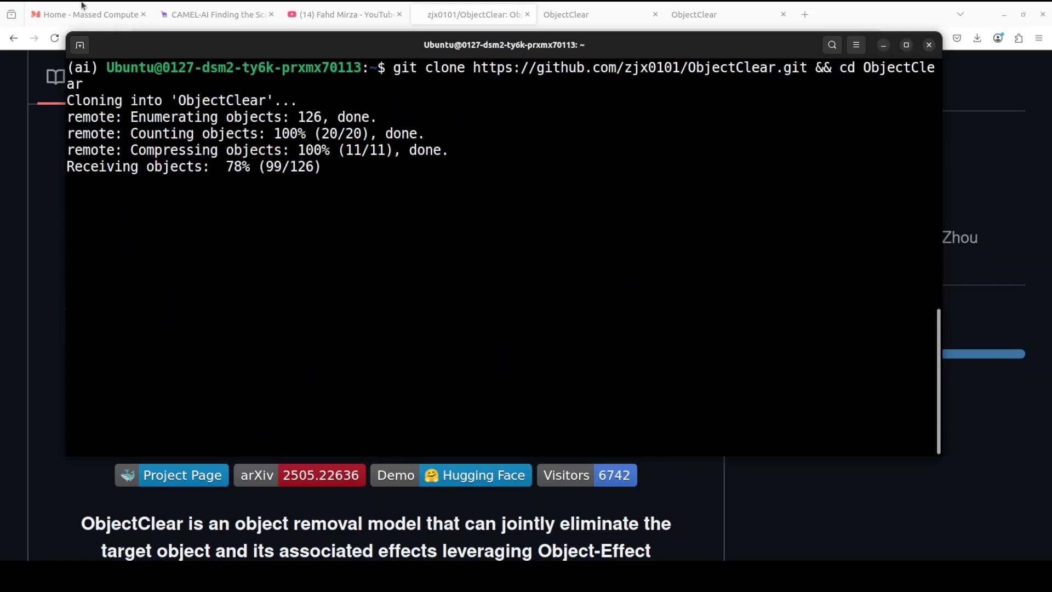
pyautogui.click(67, 17)
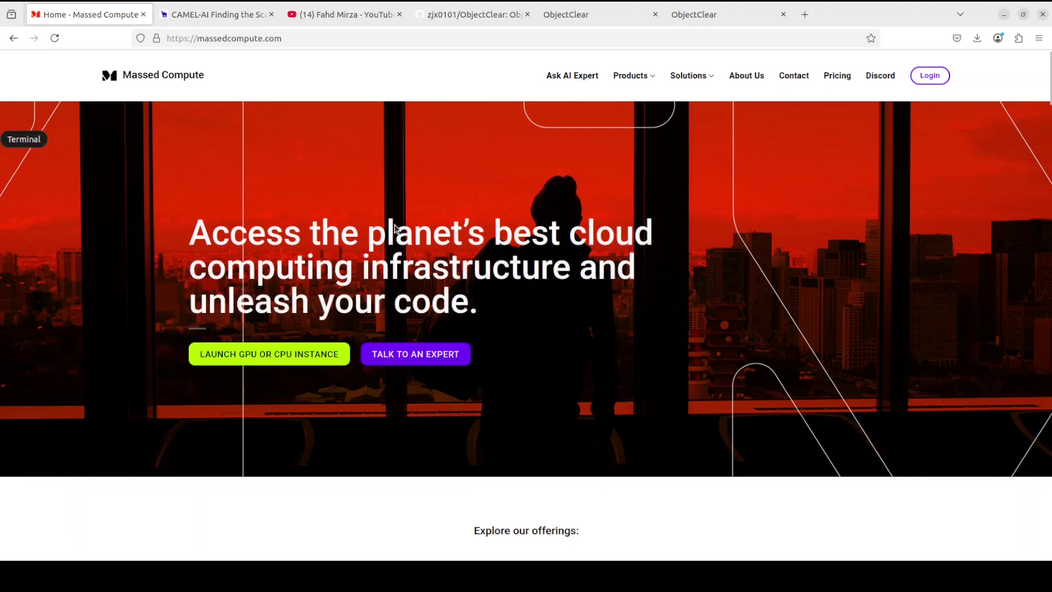
# Run pip install -r requirements.txt in the terminal, then show the CAMEL-AI browser tab.
pyautogui.click(6, 139)
pyautogui.rightClick(485, 259)
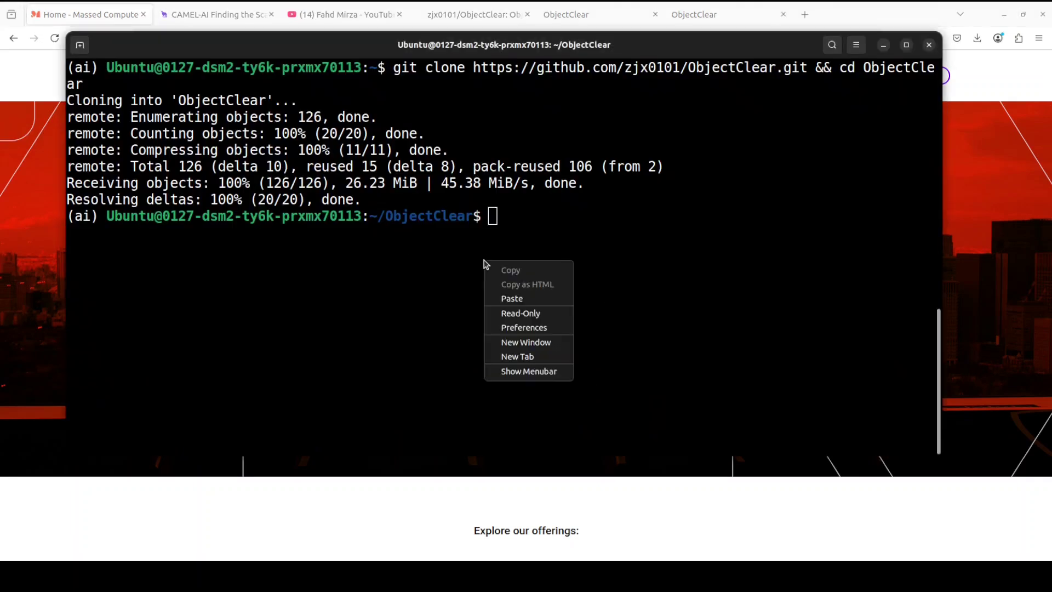
pyautogui.click(511, 299)
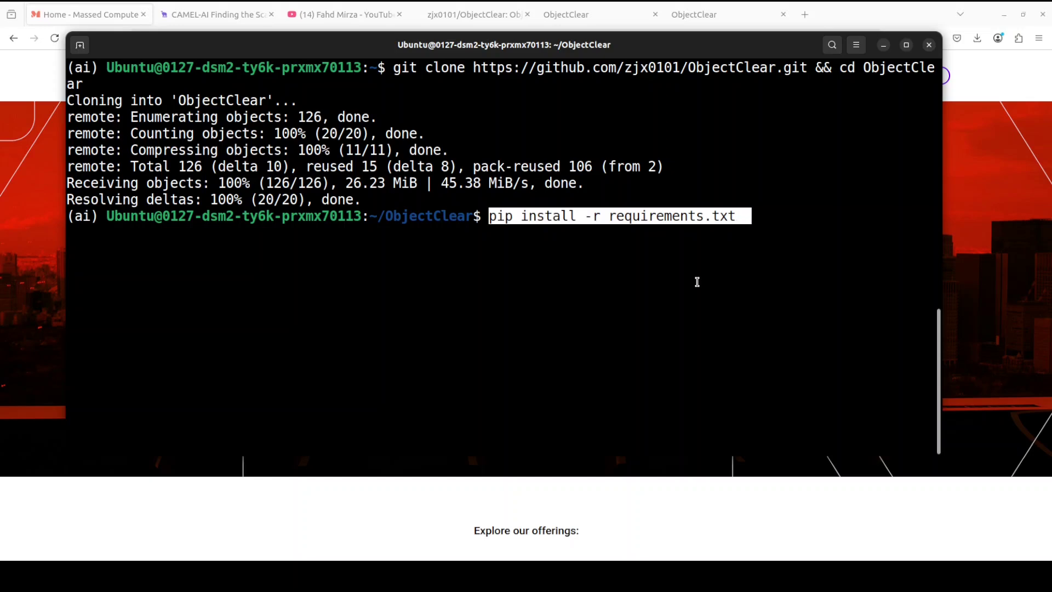
pyautogui.press('Return')
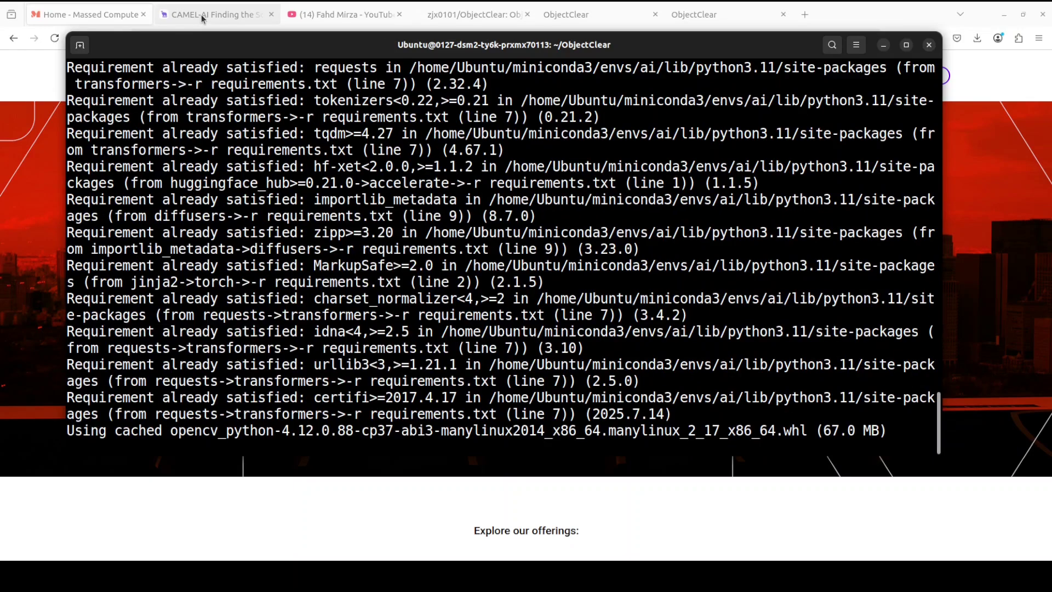
pyautogui.click(203, 15)
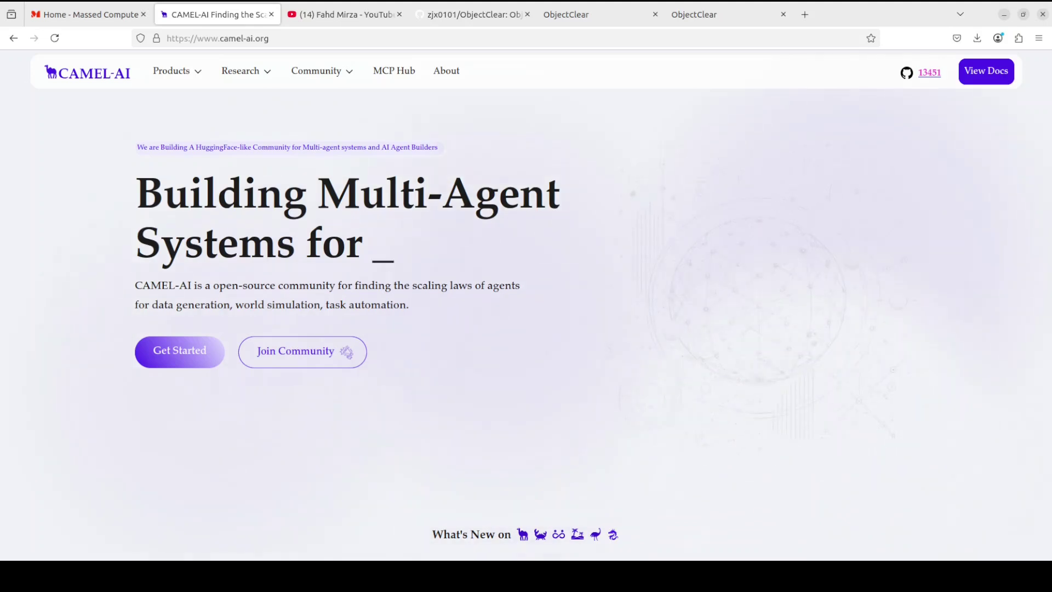
# Clear the terminal and run python inference_objectclear.py to serve the demo on port 7860.
pyautogui.hotkey('alt', 'Tab')
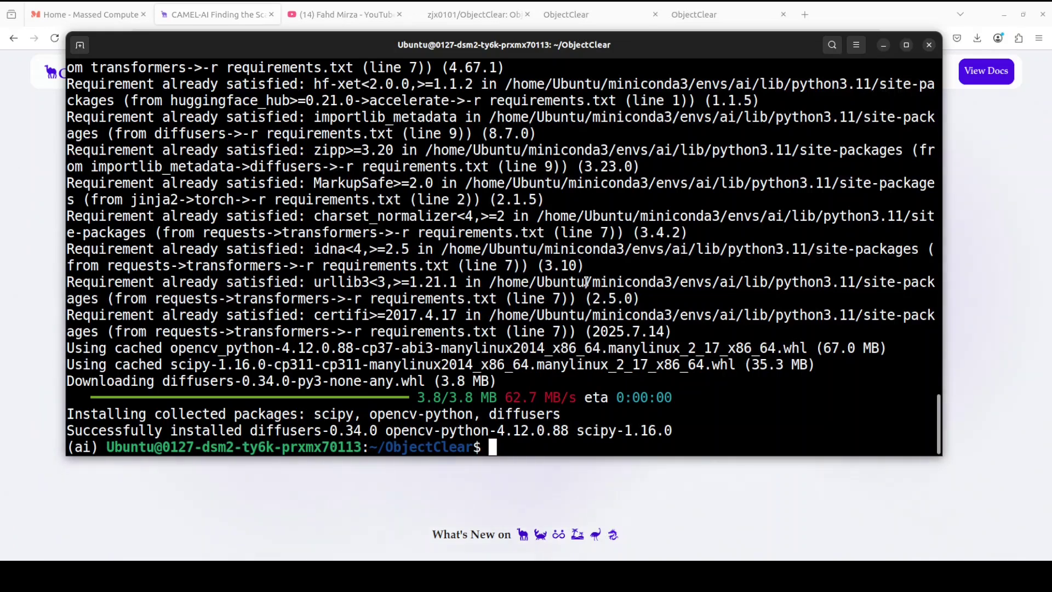
pyautogui.hotkey('ctrl', 'l')
pyautogui.rightClick(461, 129)
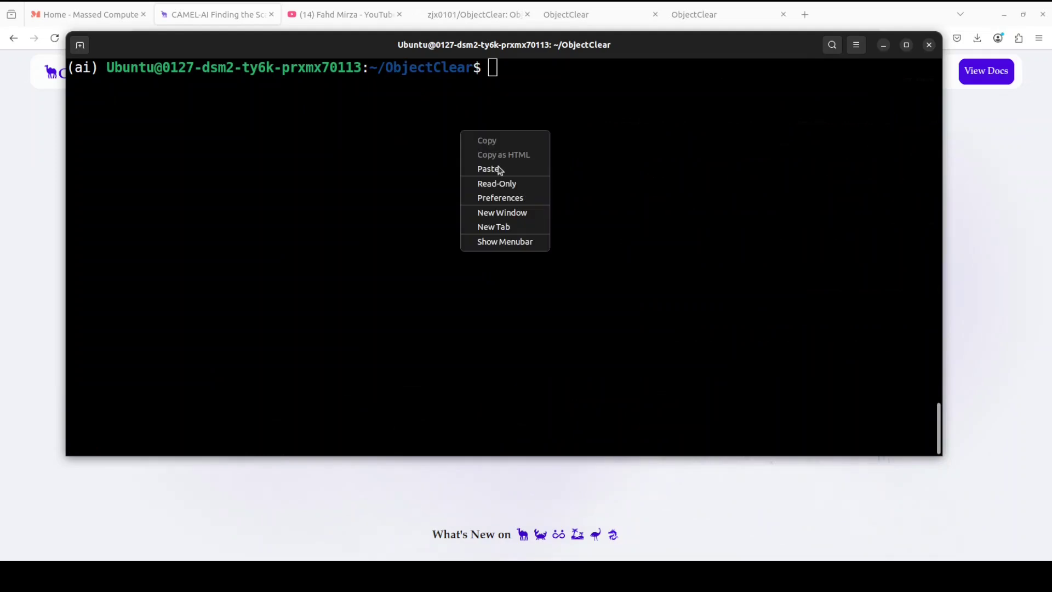
pyautogui.click(548, 170)
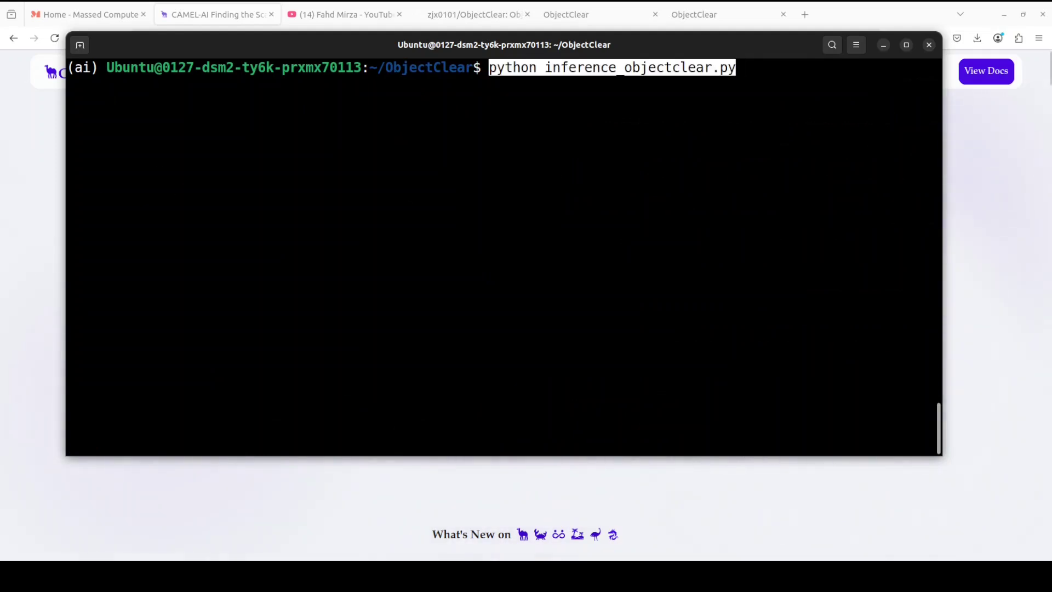
pyautogui.press('Return')
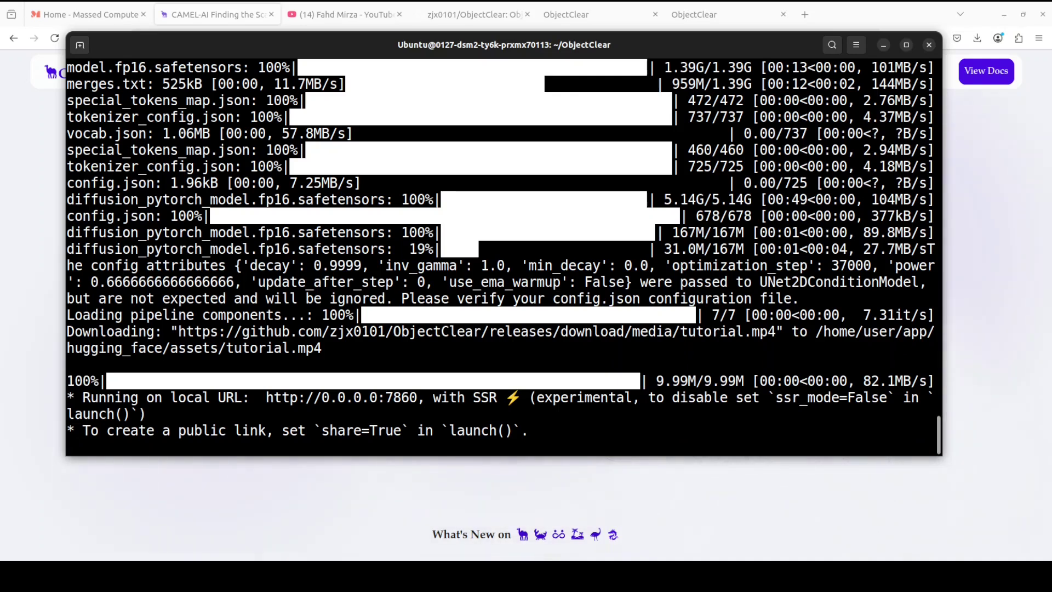
# Open the ObjectClear demo at localhost:7860 in a new browser tab.
pyautogui.click(804, 15)
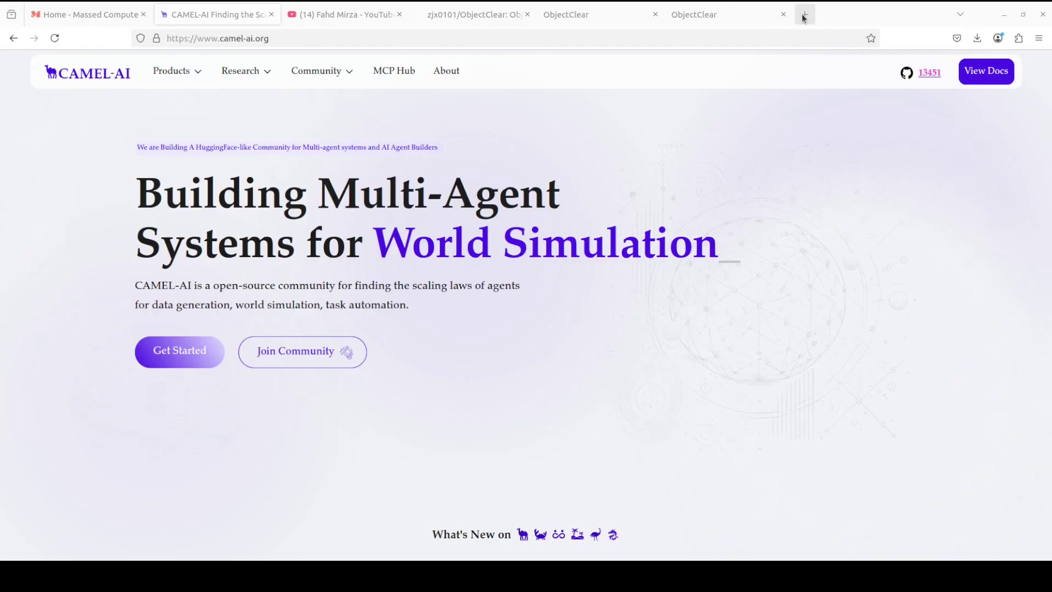
pyautogui.write('http://localhost:7860')
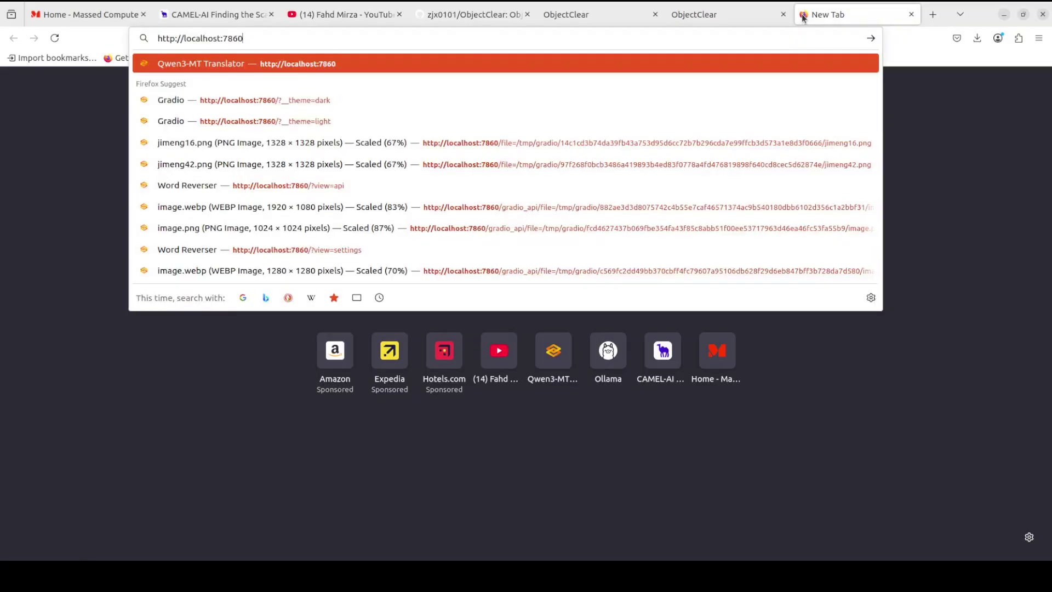
pyautogui.press('Return')
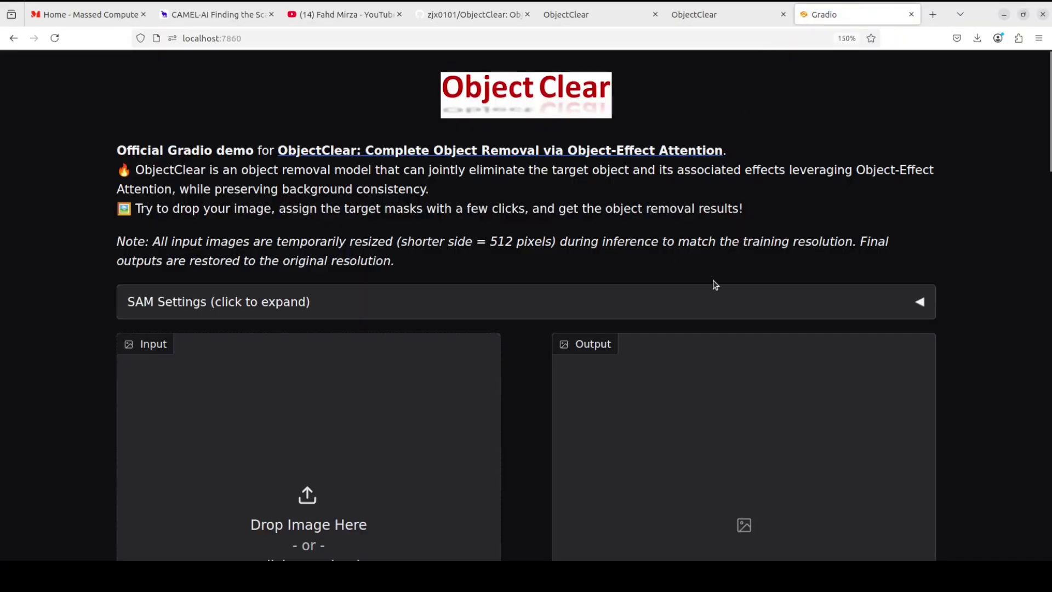
# Reduce page zoom from 150% to 120% and scroll down to the example image thumbnails.
pyautogui.scroll(-3, 715, 309)
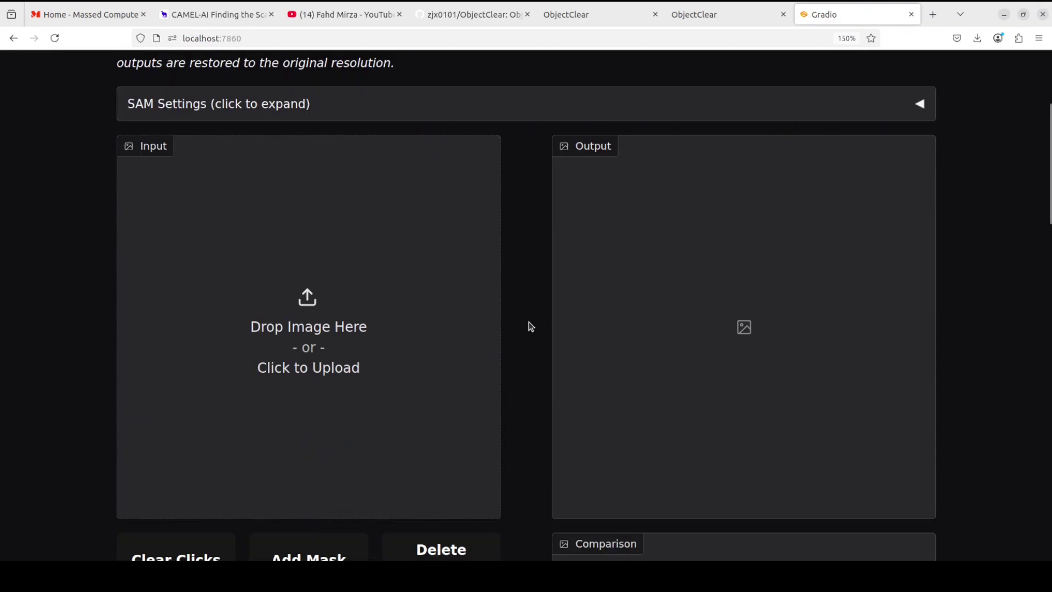
pyautogui.scroll(-2, 529, 325)
pyautogui.scroll(-2, 531, 327)
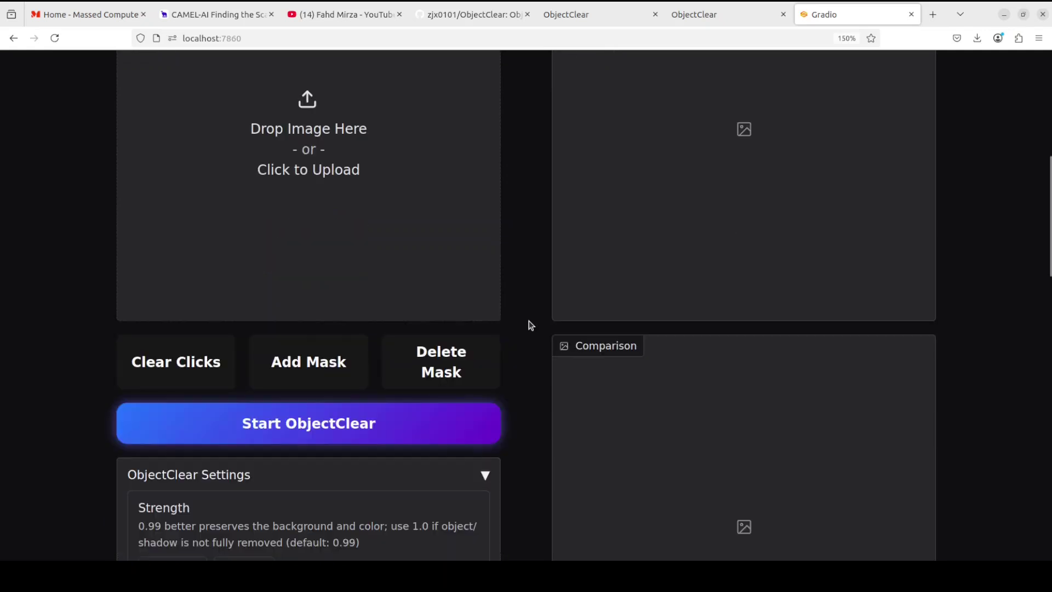
pyautogui.scroll(-2, 531, 325)
pyautogui.scroll(-8, 531, 326)
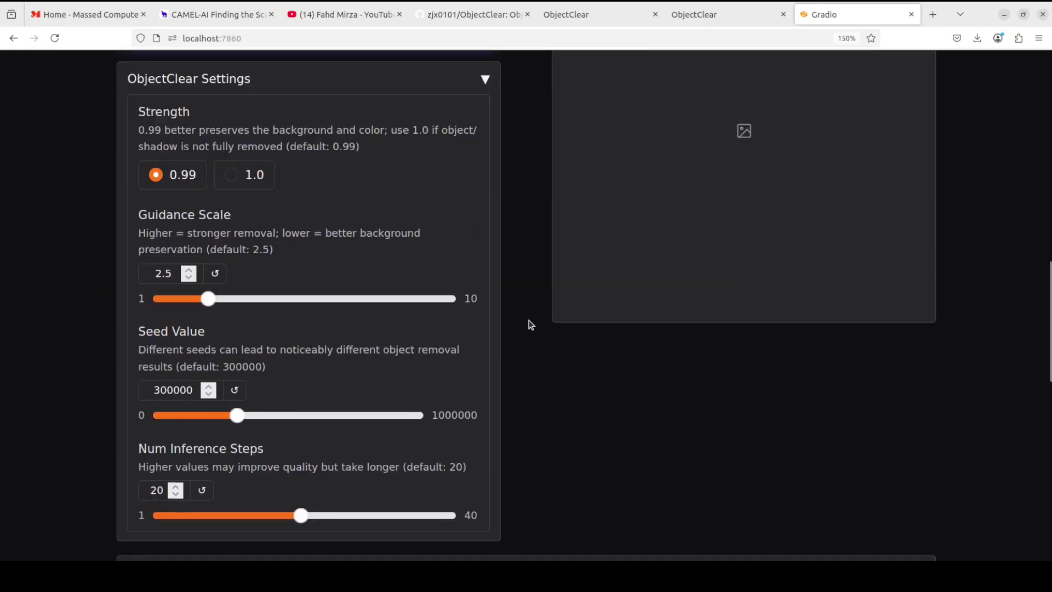
pyautogui.click(1039, 38)
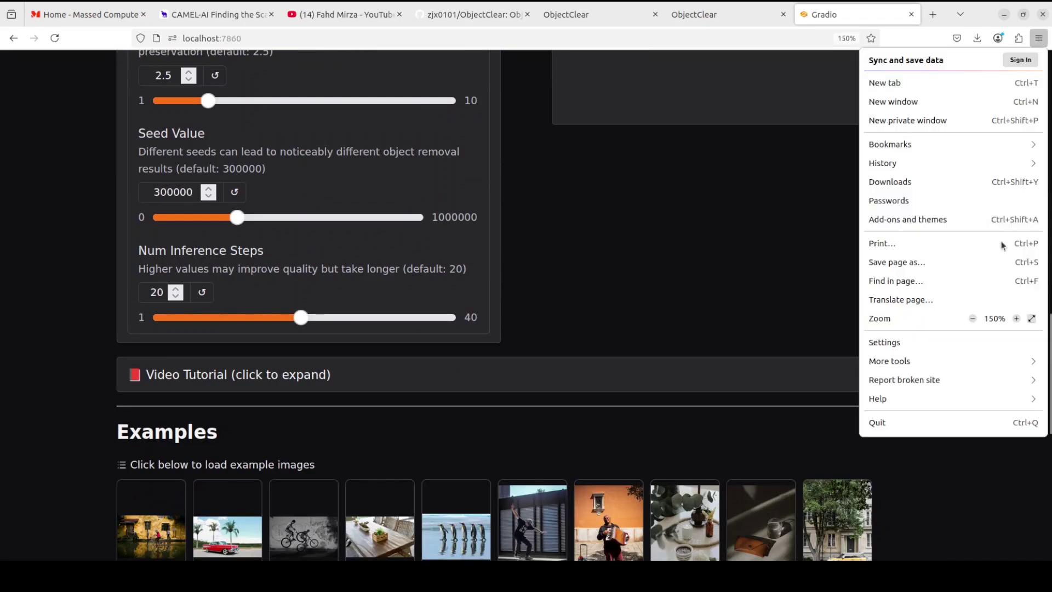
pyautogui.click(973, 319)
pyautogui.click(972, 318)
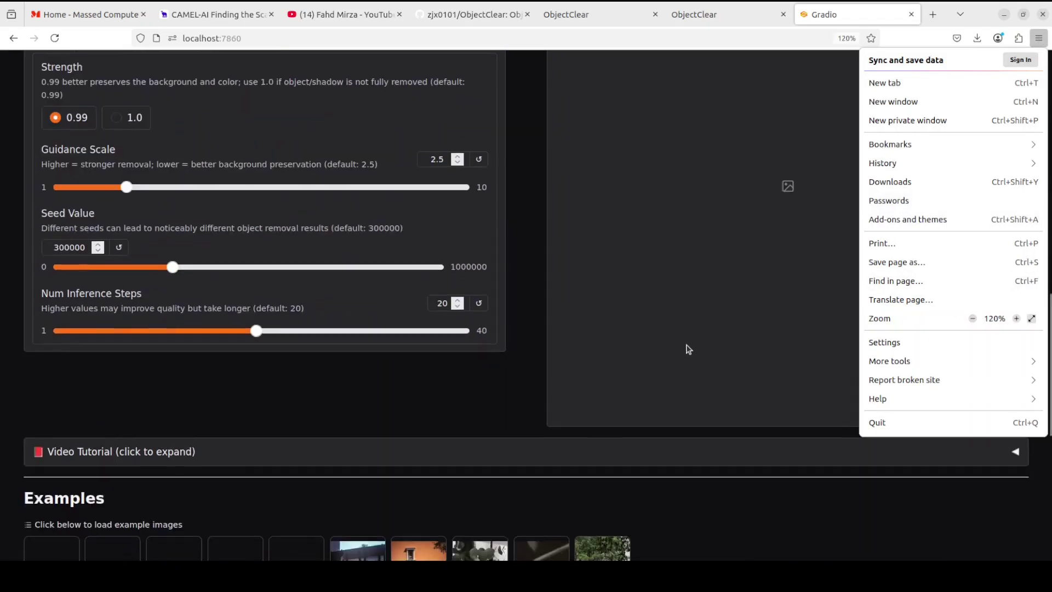
pyautogui.scroll(-5, 696, 340)
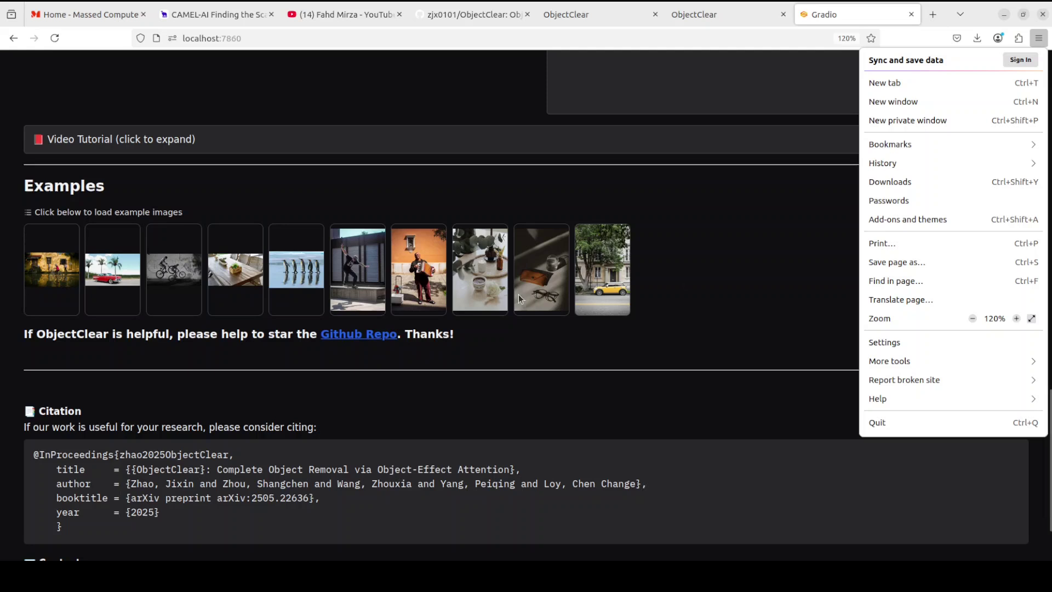
# Load the dining-table example image into the Input image.
pyautogui.click(426, 305)
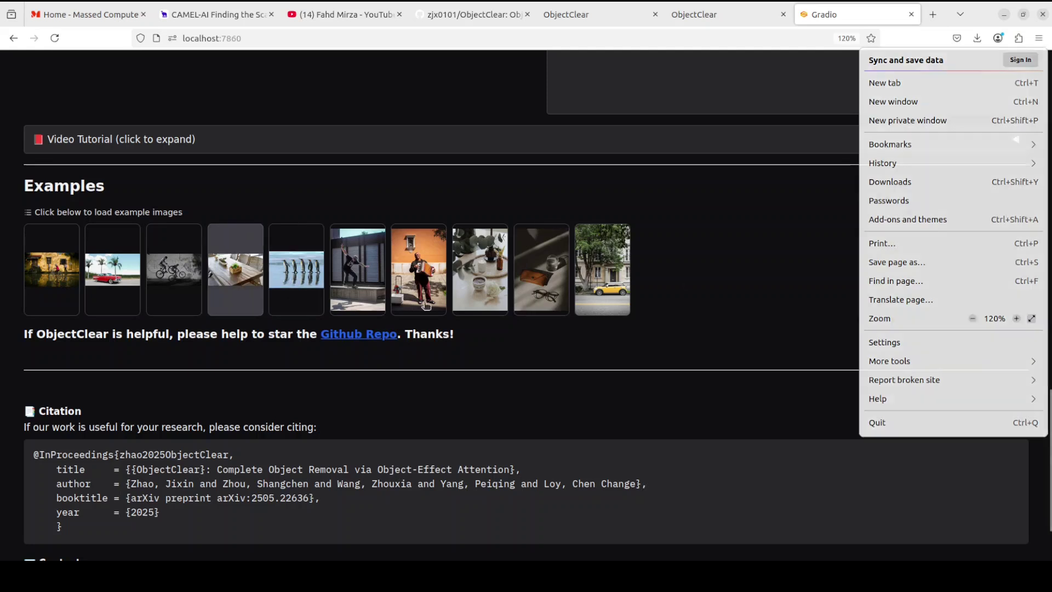
pyautogui.scroll(10, 733, 376)
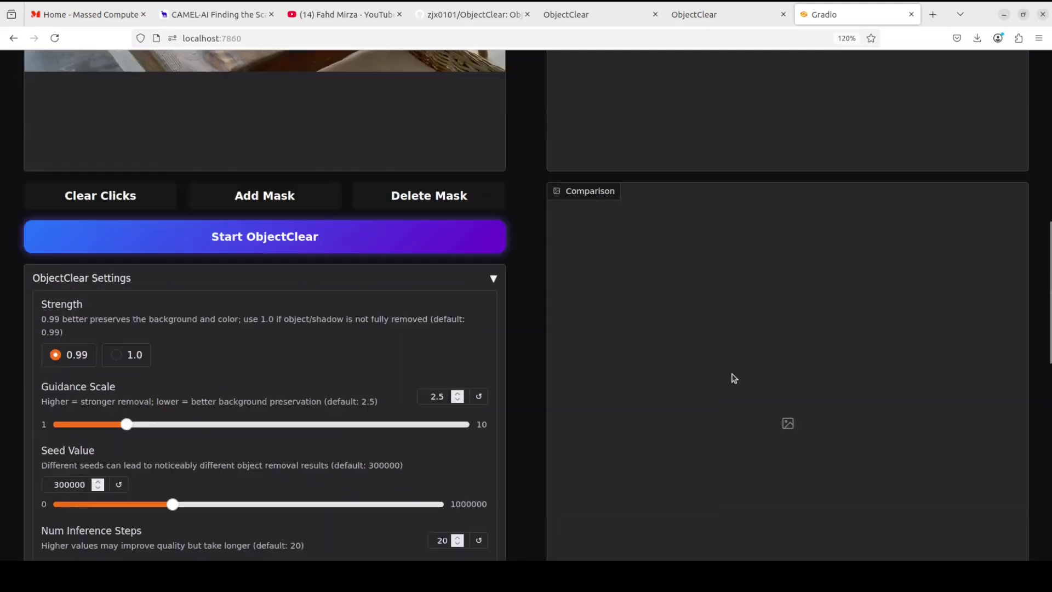
pyautogui.scroll(6, 735, 379)
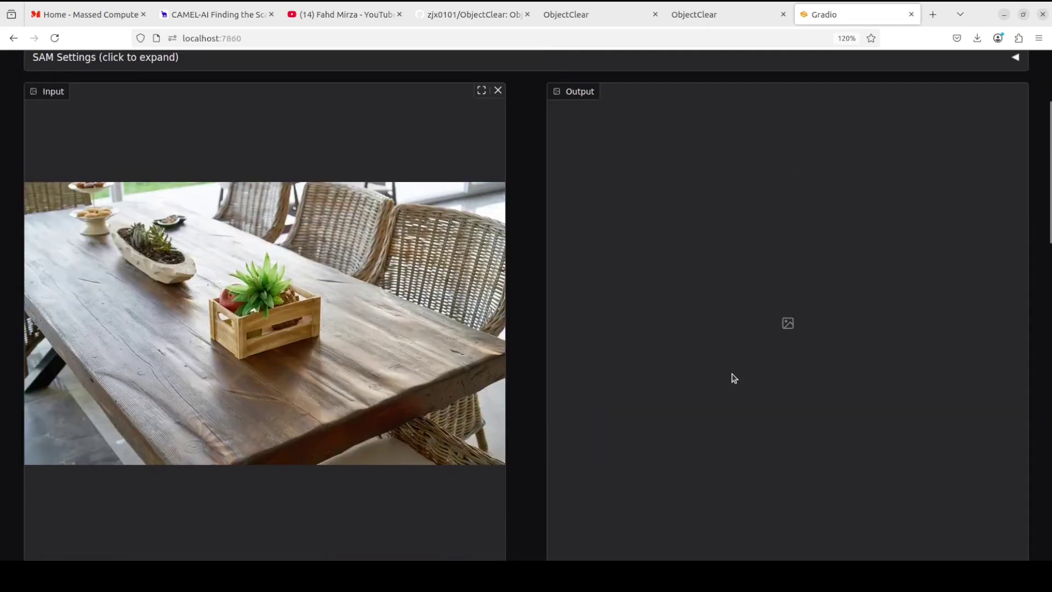
pyautogui.scroll(2, 734, 378)
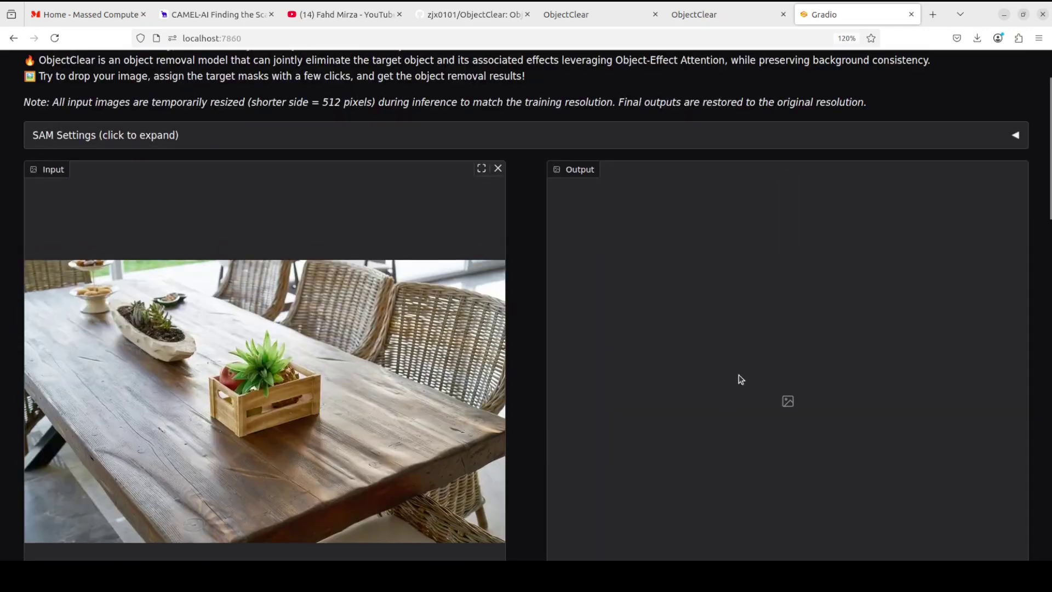
pyautogui.click(1040, 38)
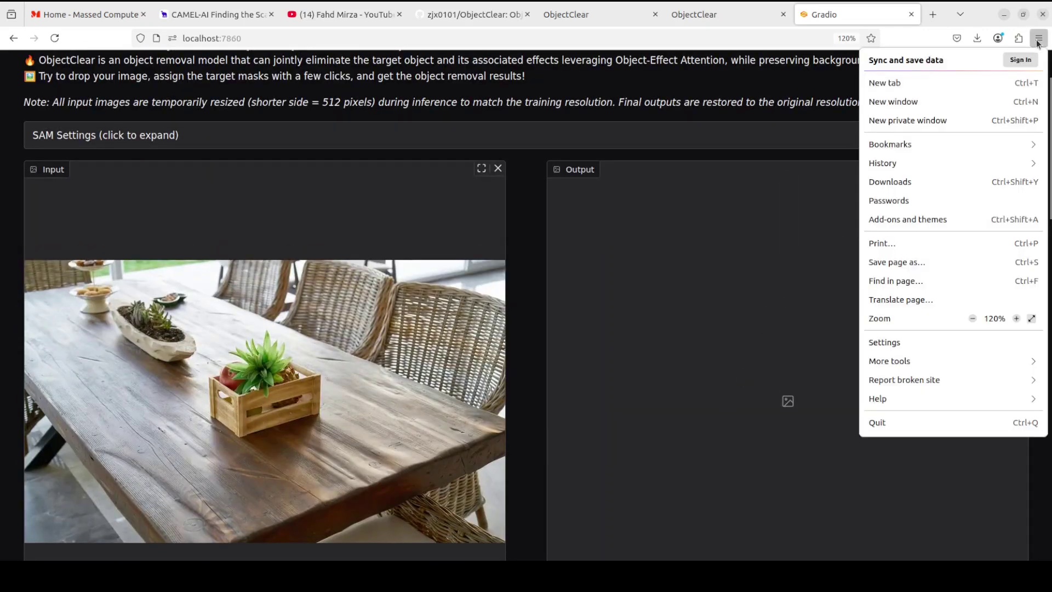
pyautogui.click(529, 354)
# Mask the wooden crate with its plant and start the ObjectClear removal.
pyautogui.scroll(-4, 531, 355)
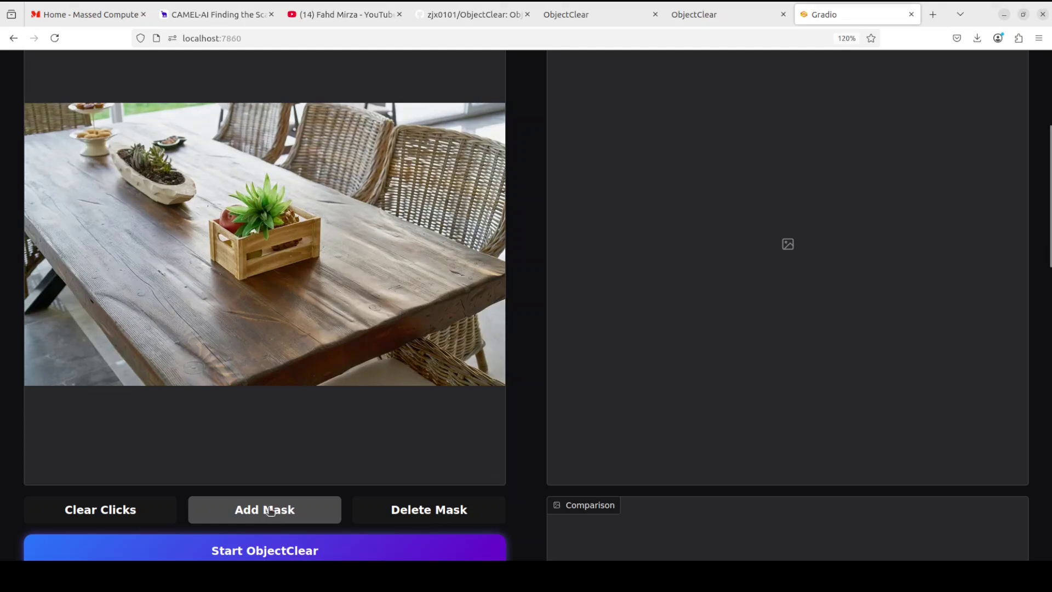
pyautogui.click(262, 234)
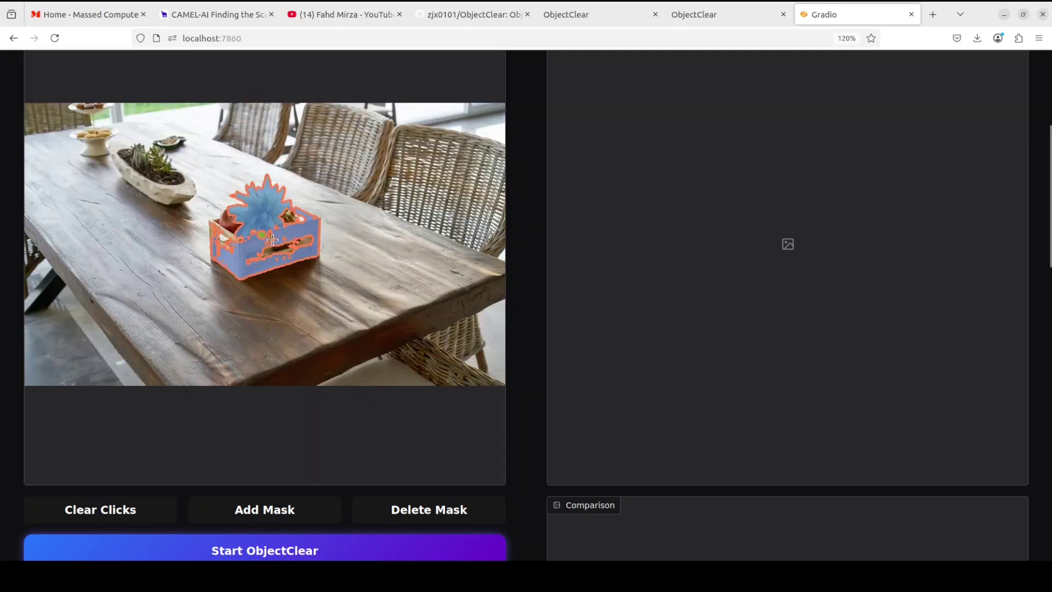
pyautogui.click(257, 551)
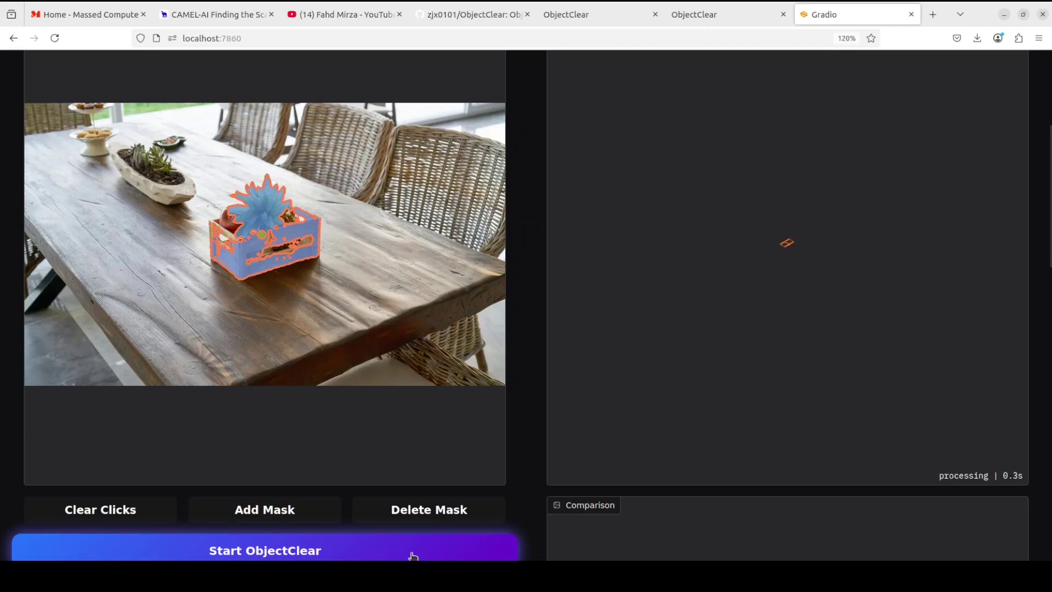
# Run nvidia-smi in a new, widened terminal window to check ObjectClear's GPU memory use, then close it.
pyautogui.rightClick(6, 137)
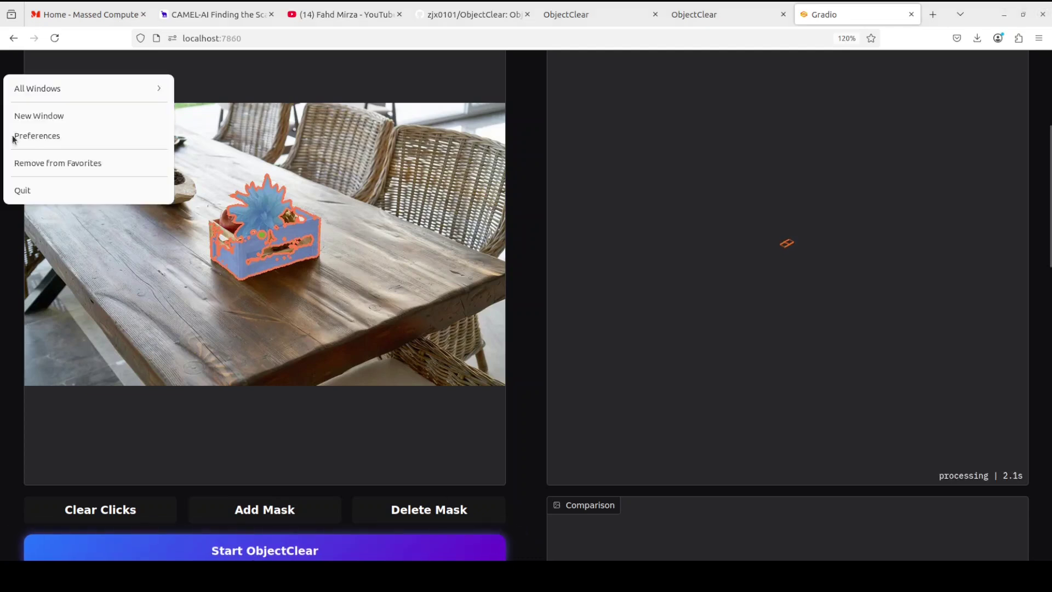
pyautogui.press('Return')
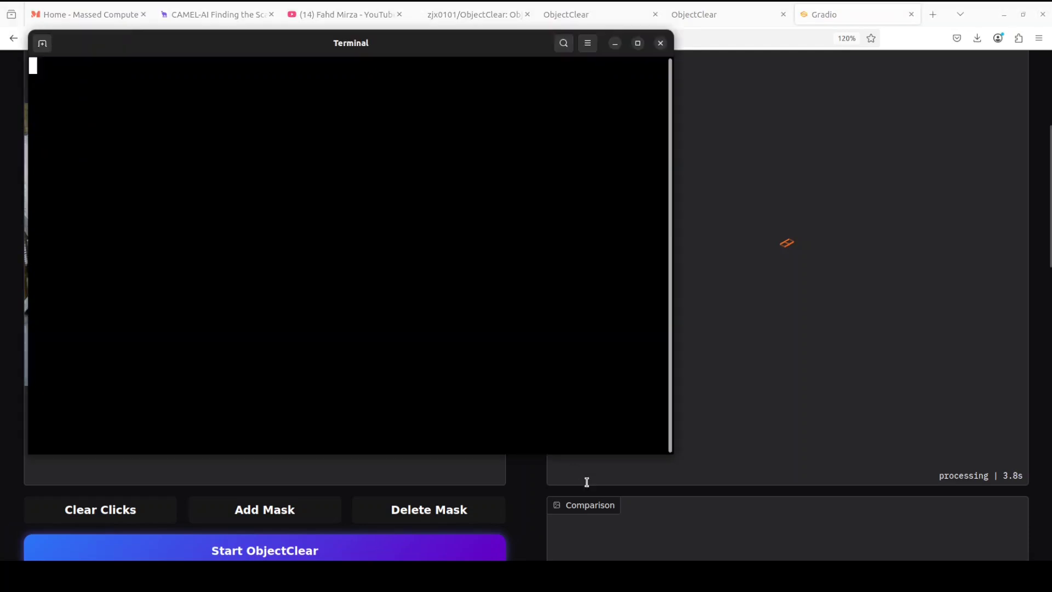
pyautogui.moveTo(673, 456); pyautogui.dragTo(865, 456)
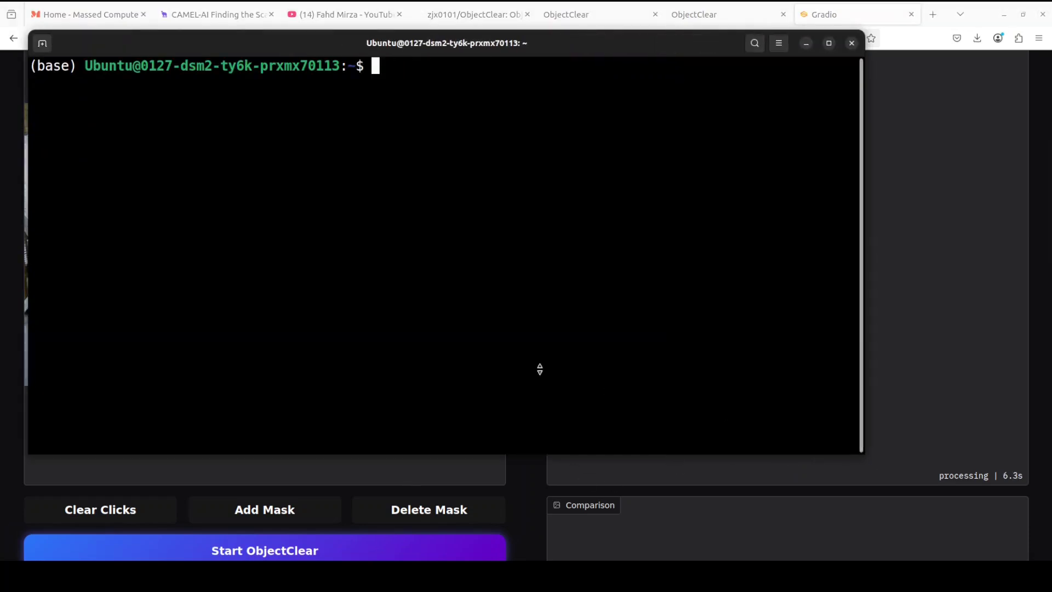
pyautogui.write('nvidia-smi')
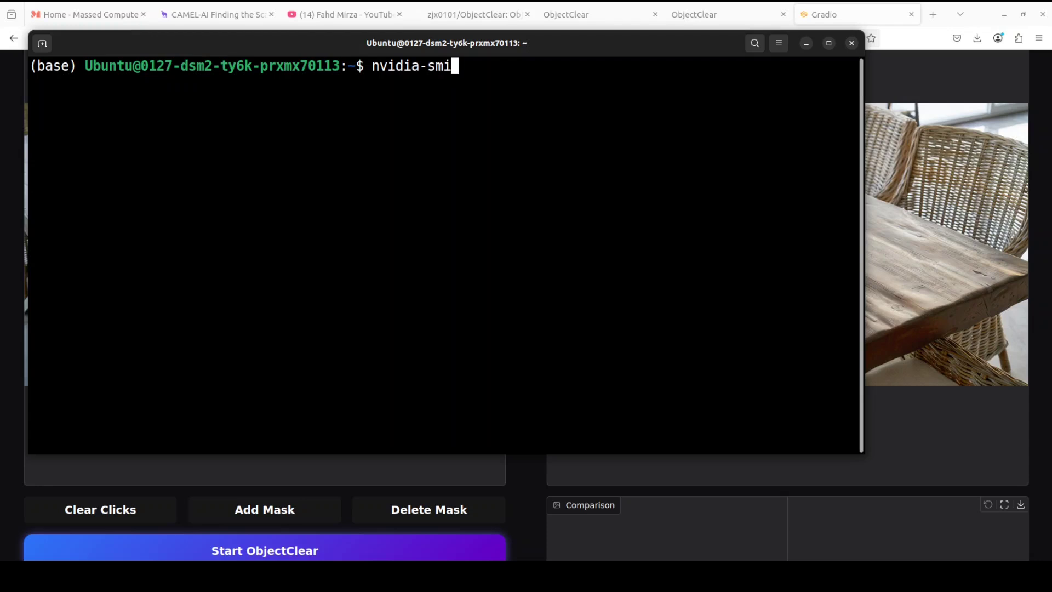
pyautogui.press('Return')
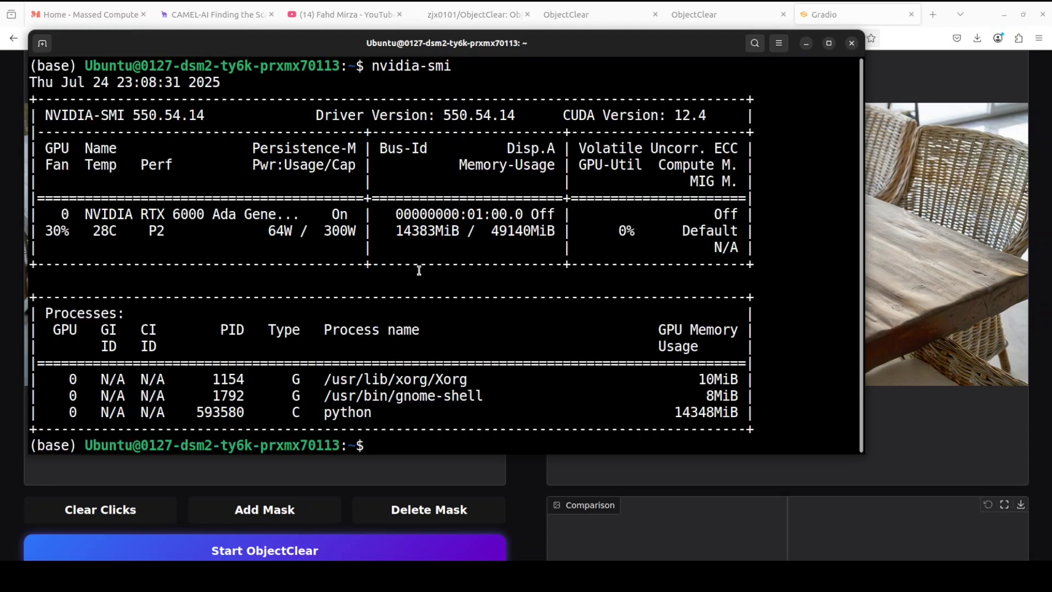
pyautogui.click(852, 43)
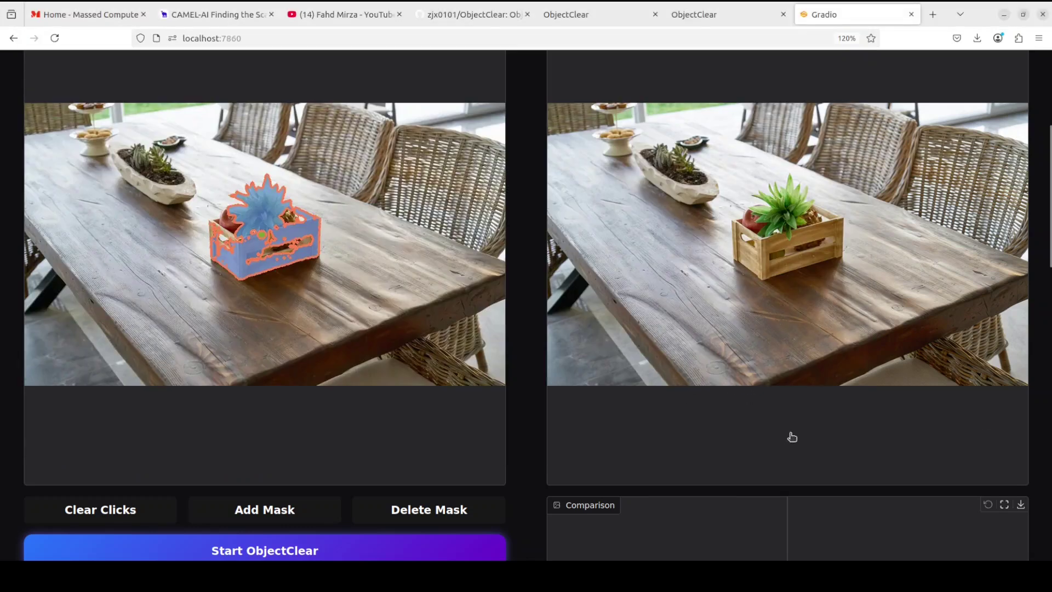
# Clear the old mask and click points, re-mask only the wooden crate, and rerun ObjectClear.
pyautogui.click(258, 515)
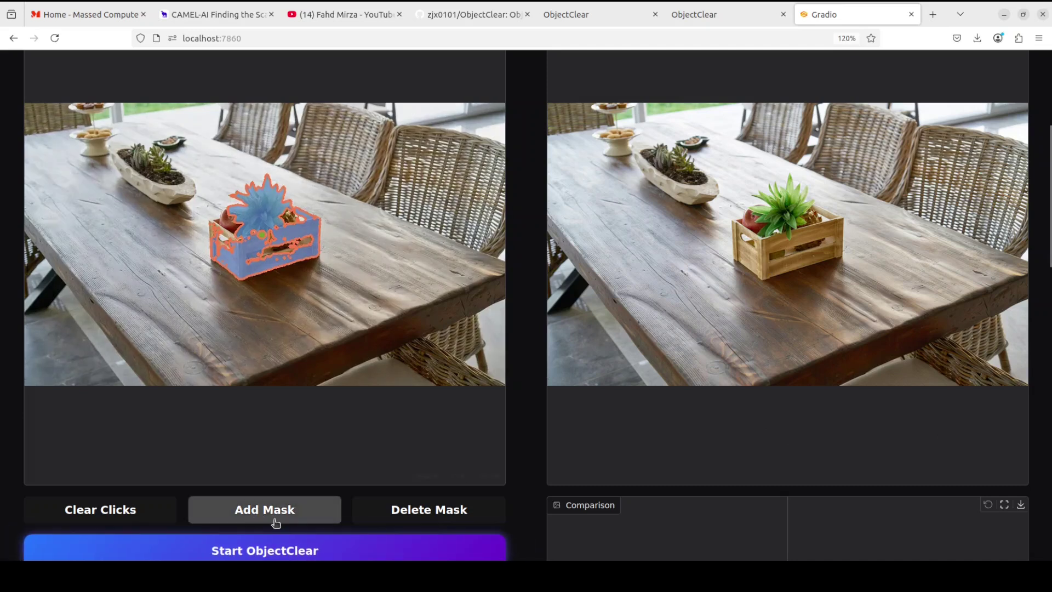
pyautogui.click(60, 504)
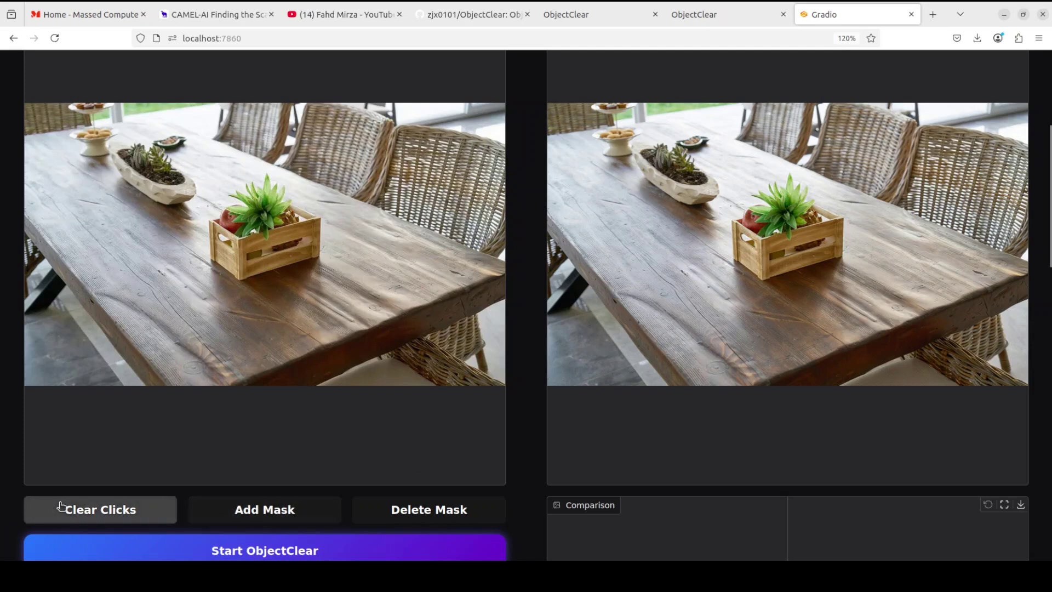
pyautogui.click(269, 507)
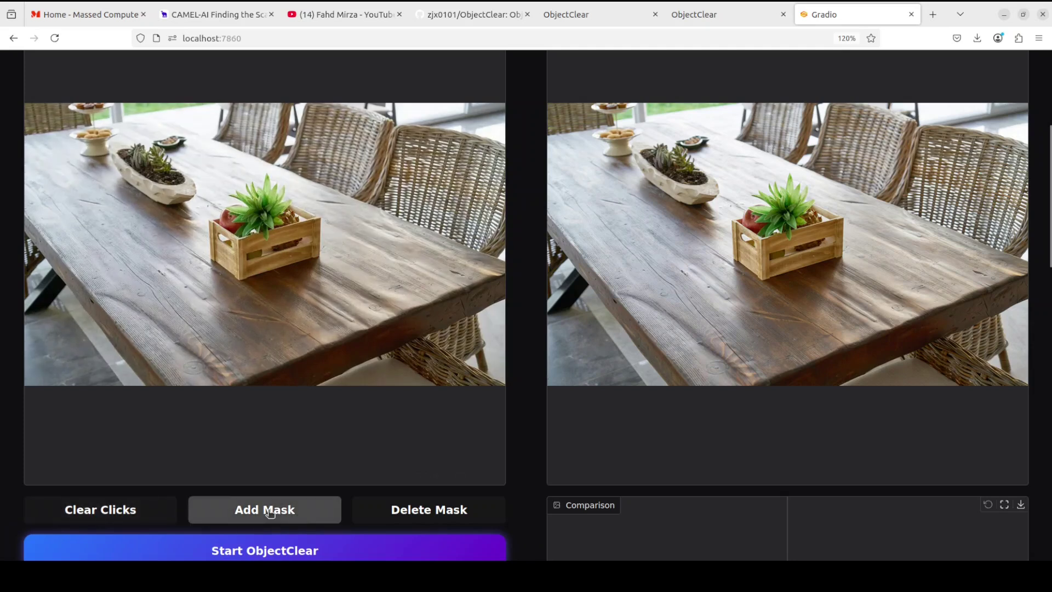
pyautogui.click(254, 233)
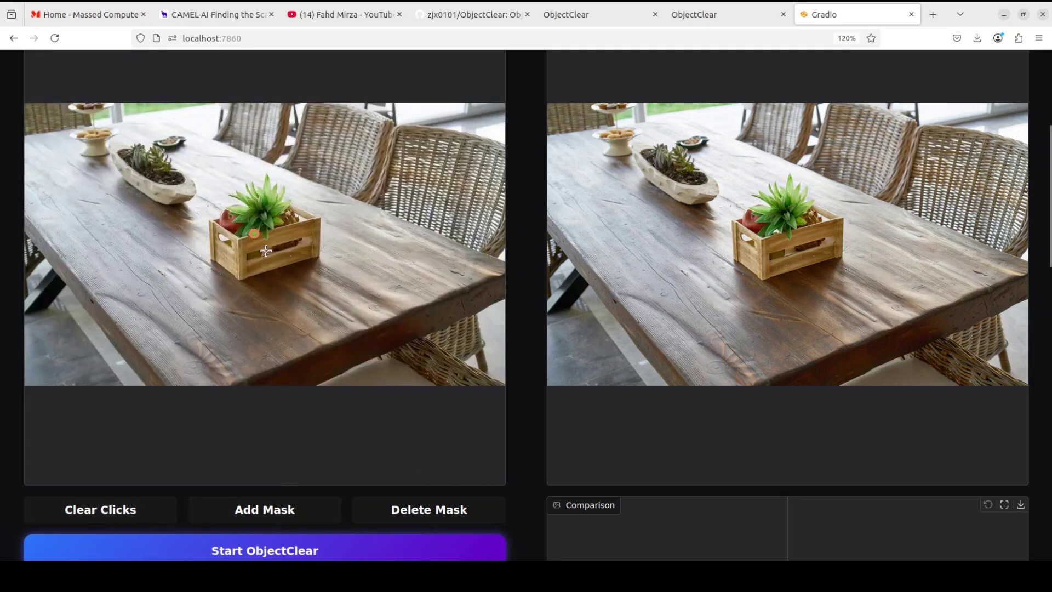
pyautogui.click(270, 517)
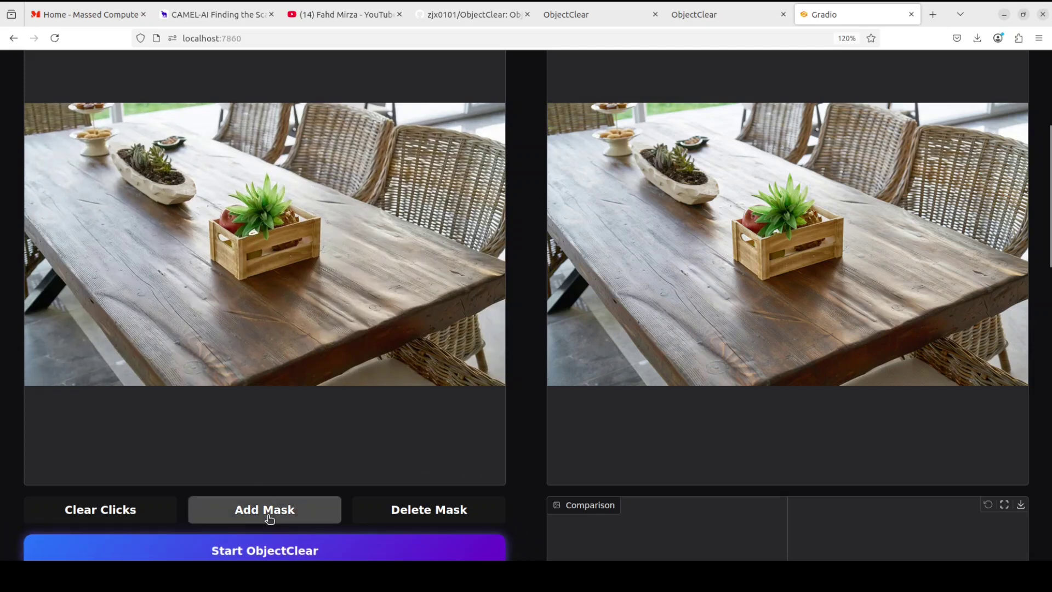
pyautogui.click(249, 240)
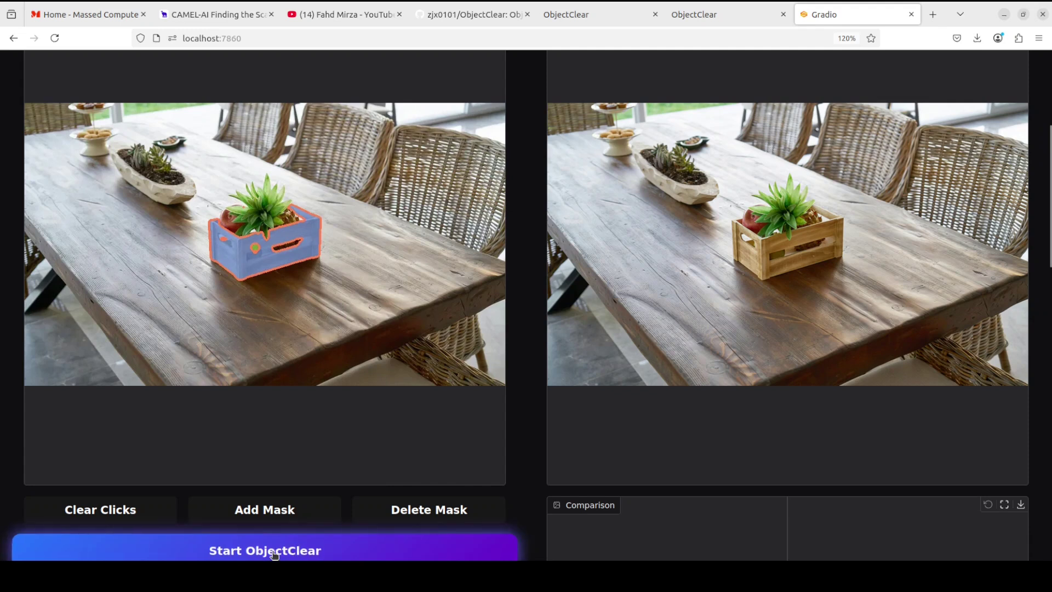
pyautogui.click(313, 558)
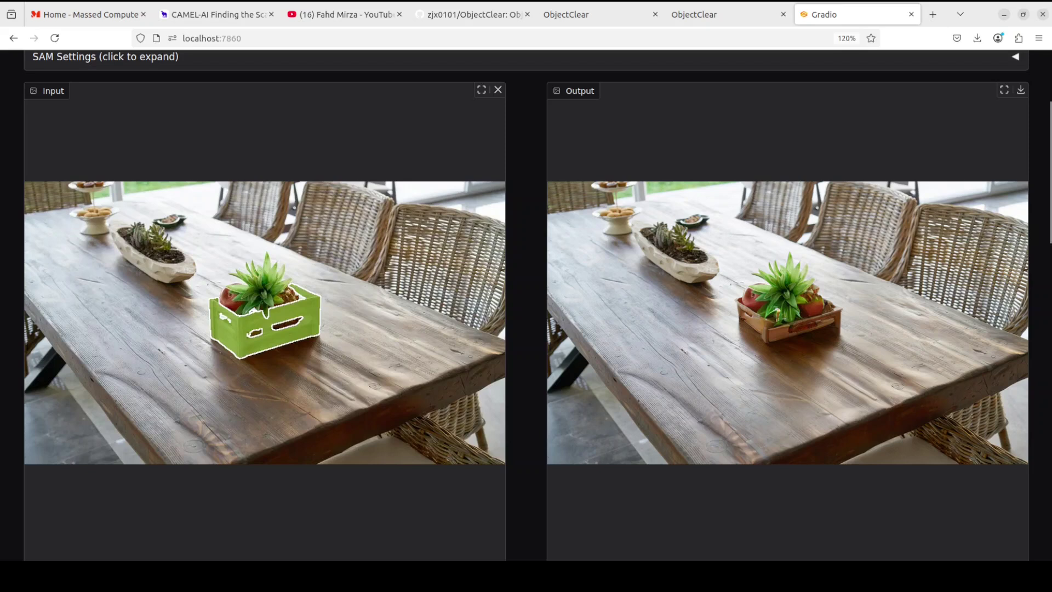
# Slide the Comparison panel's divider to compare the original table with the crate-replaced output.
pyautogui.scroll(-2, 527, 307)
pyautogui.scroll(-2, 526, 307)
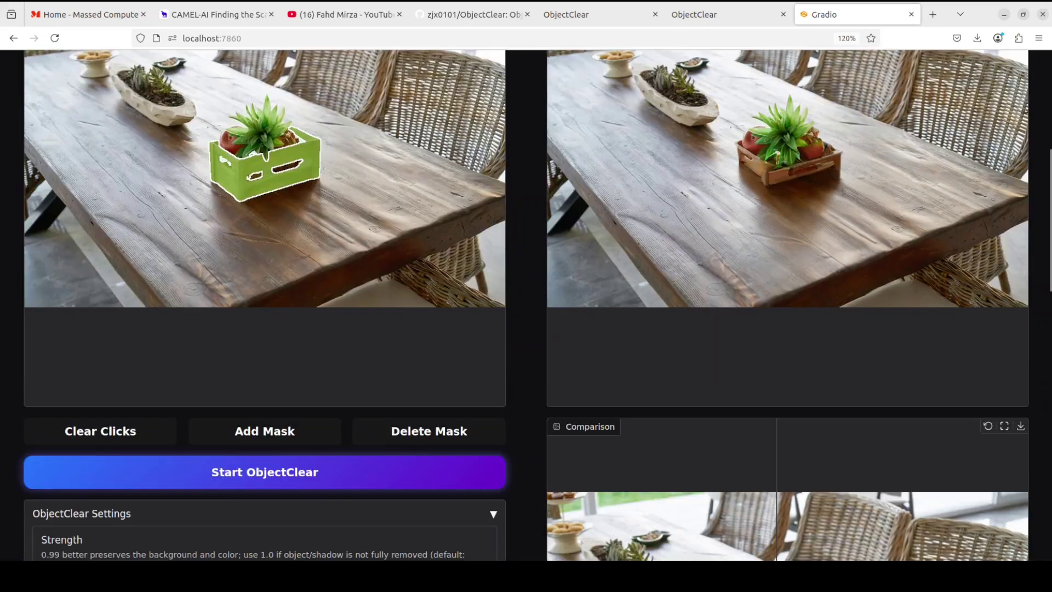
pyautogui.scroll(-4, 526, 307)
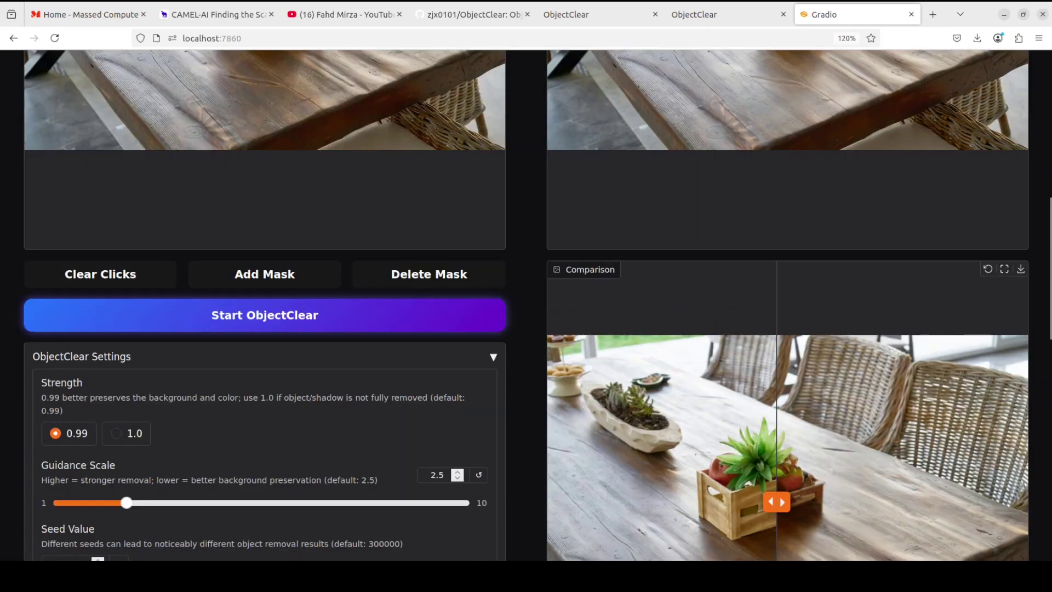
pyautogui.moveTo(750, 507); pyautogui.dragTo(775, 495)
pyautogui.moveTo(893, 496); pyautogui.dragTo(893, 499)
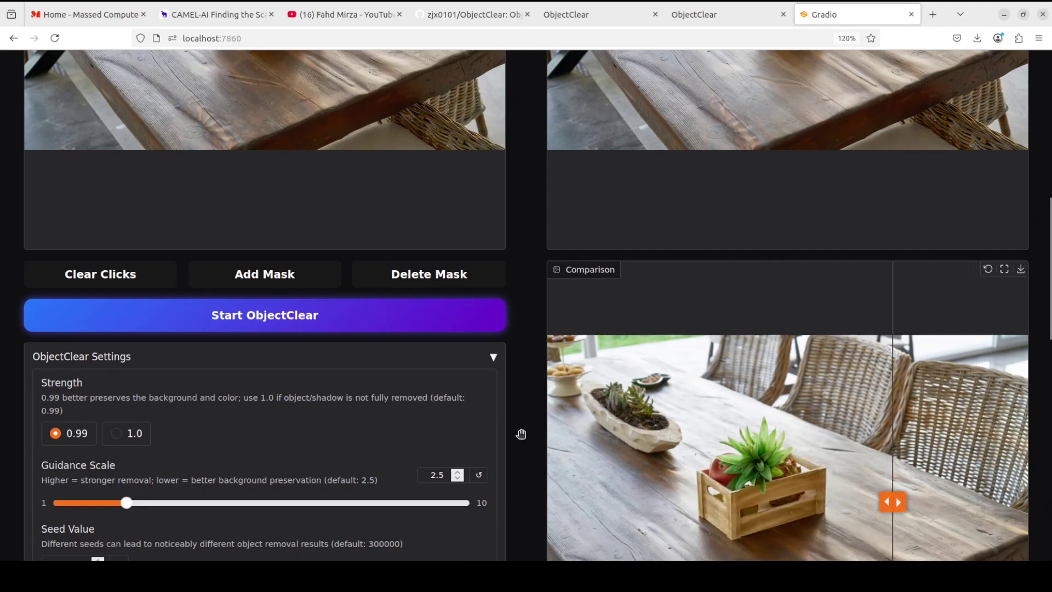
pyautogui.scroll(5, 529, 431)
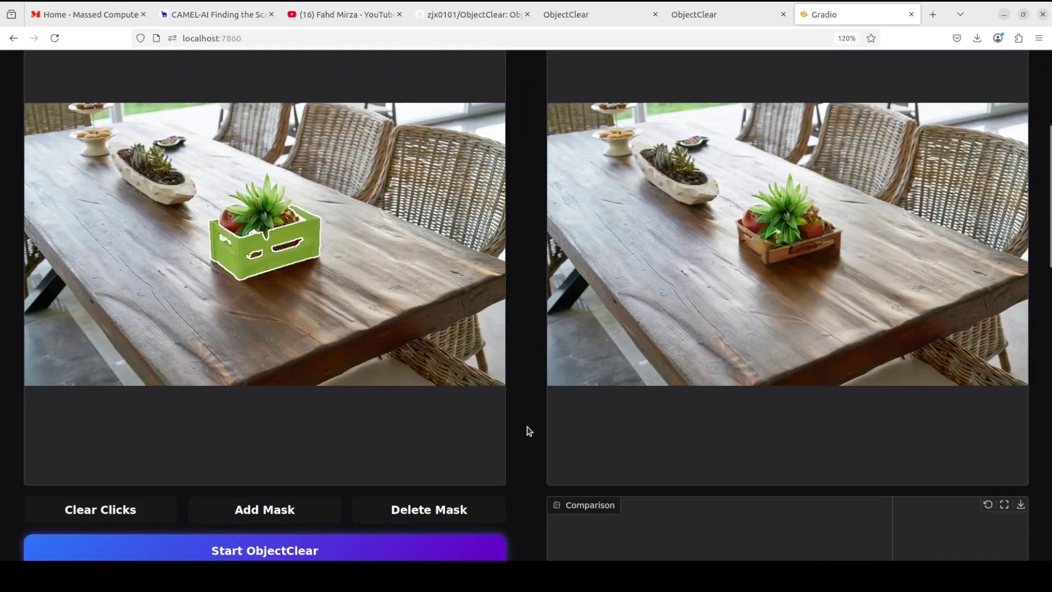
# Add the spiky plant to the crate mask and rerun ObjectClear to remove both.
pyautogui.click(261, 209)
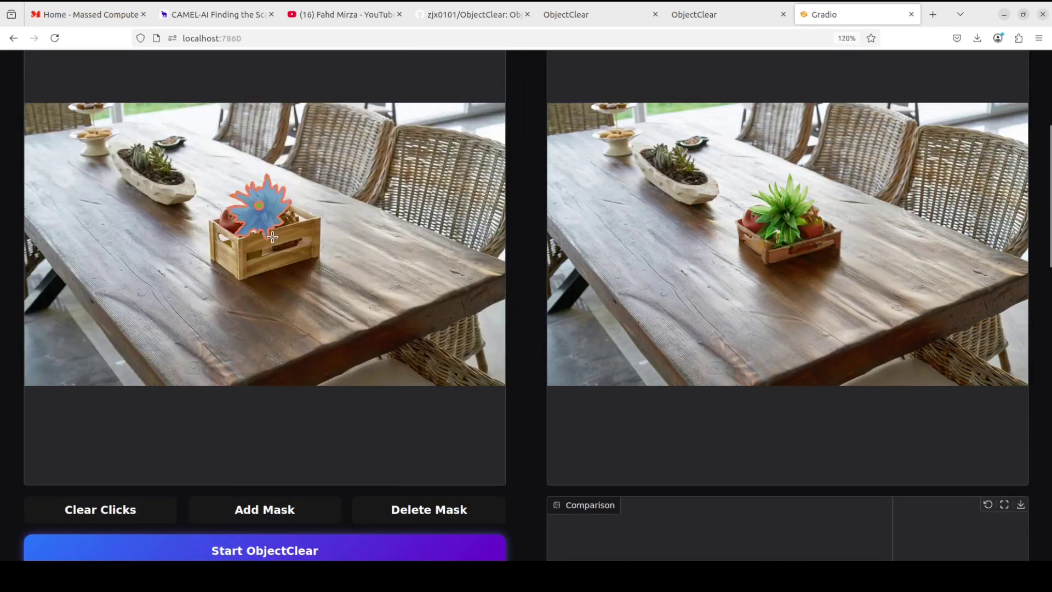
pyautogui.click(265, 550)
pyautogui.click(258, 211)
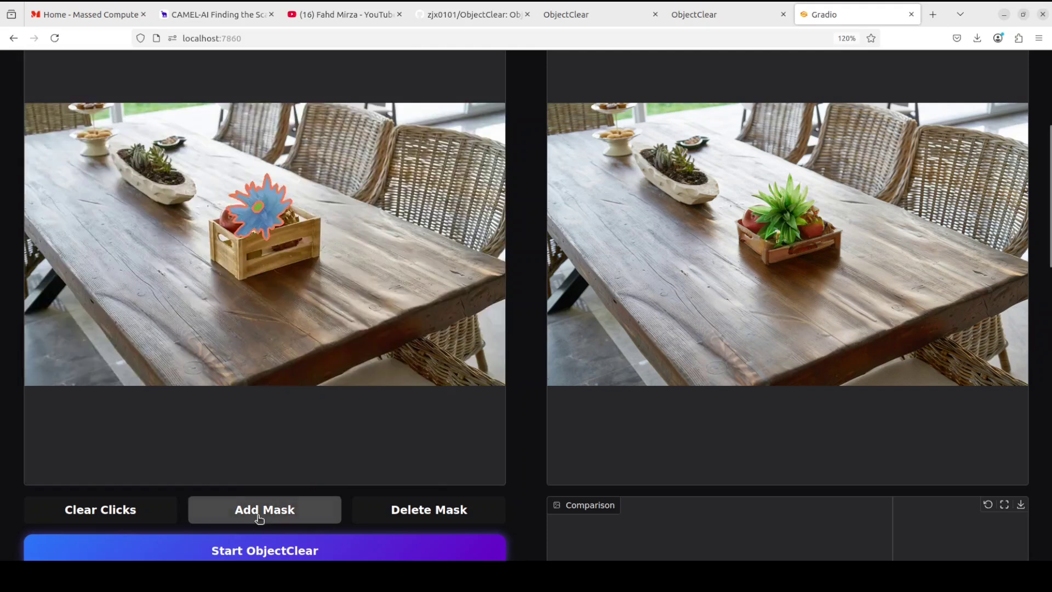
pyautogui.click(259, 519)
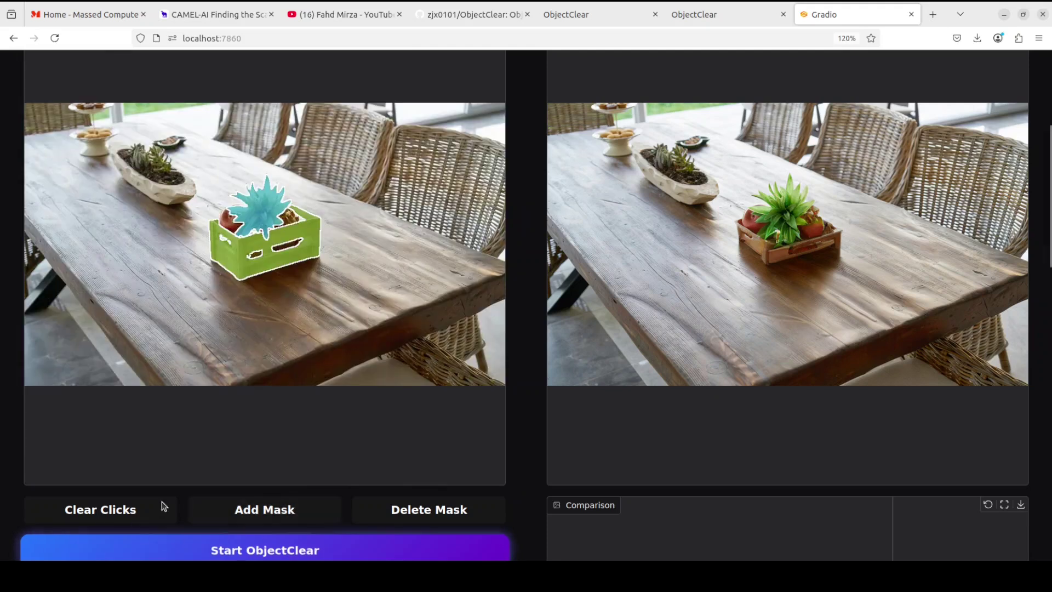
pyautogui.click(280, 551)
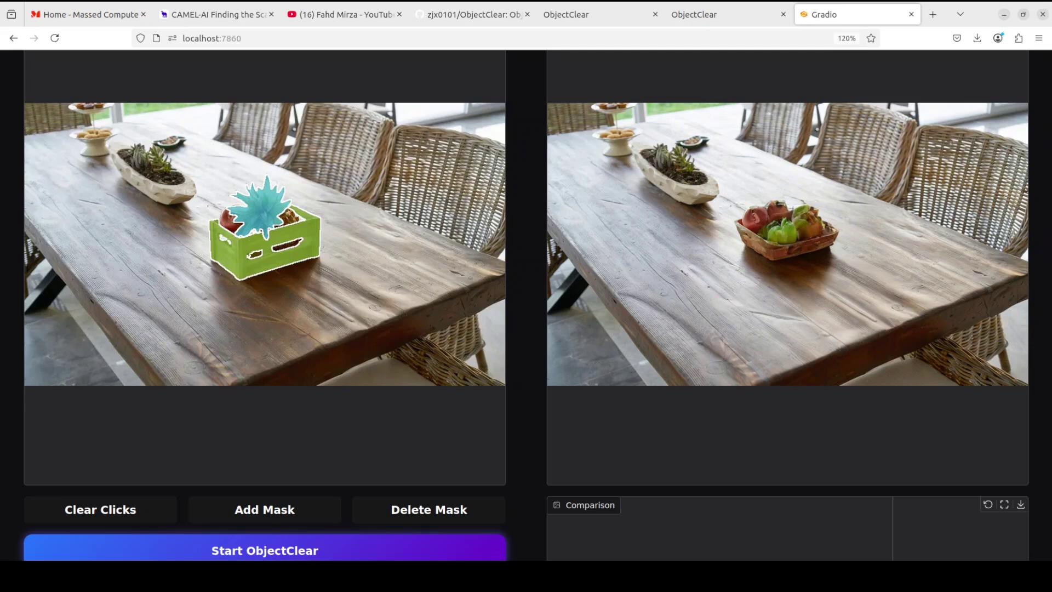
# Compare the original table photo with the crate-free result using the Comparison slider.
pyautogui.scroll(-4, 524, 304)
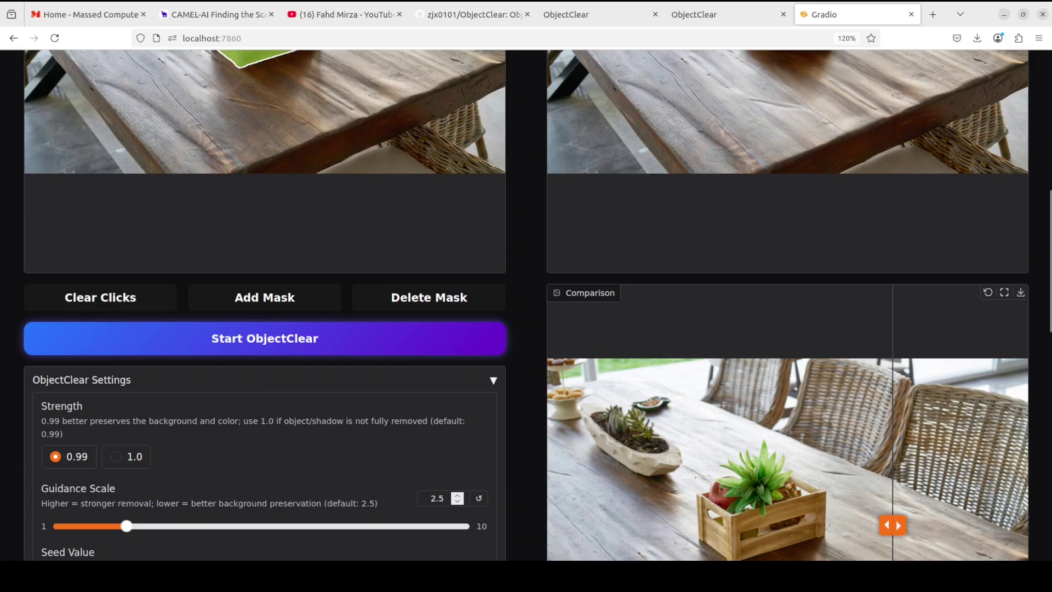
pyautogui.moveTo(789, 500); pyautogui.dragTo(886, 495)
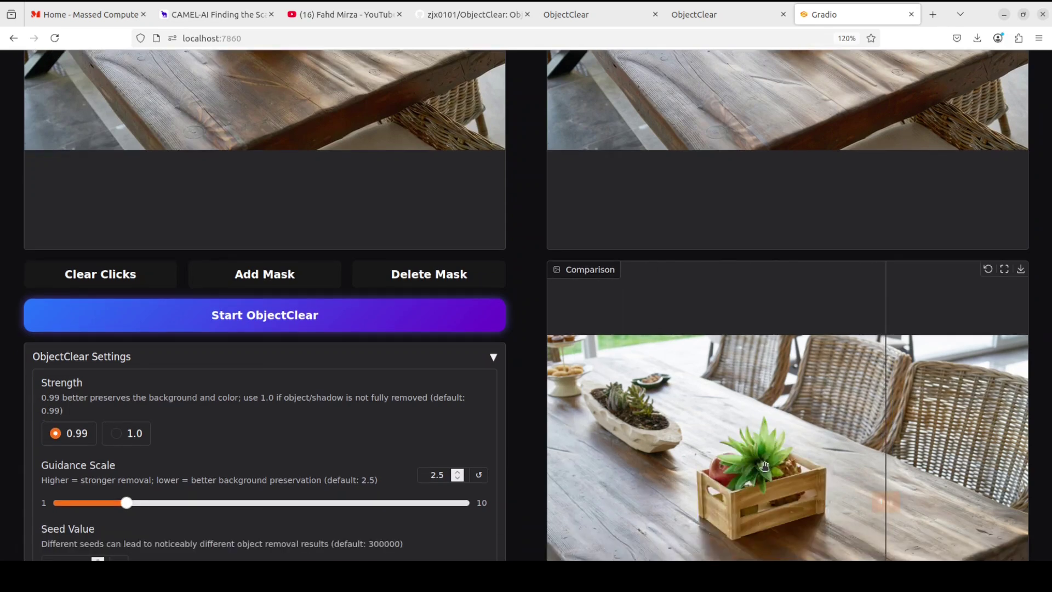
pyautogui.scroll(1, 532, 440)
pyautogui.scroll(5, 531, 440)
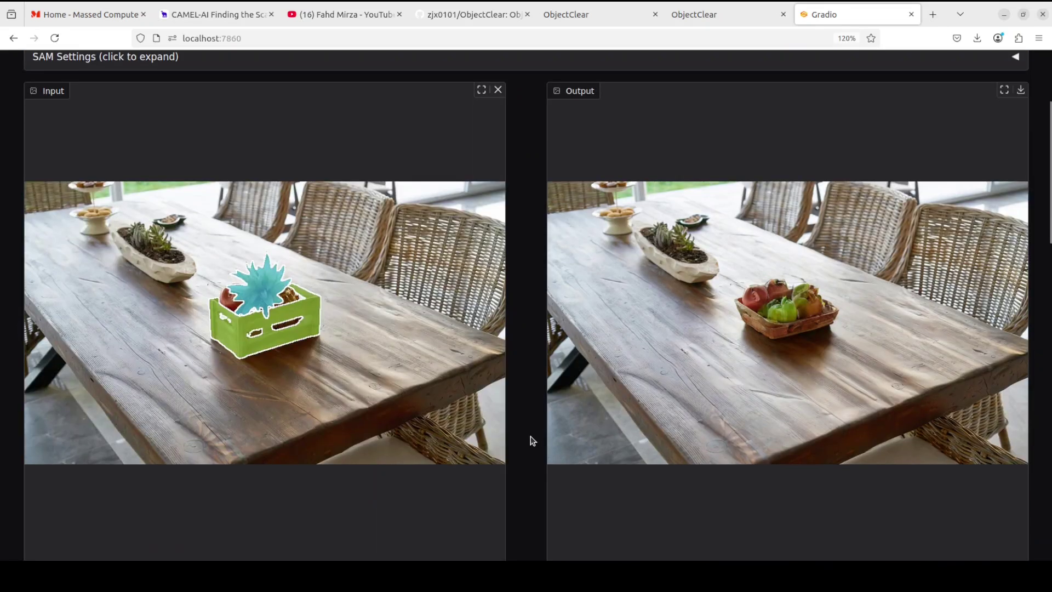
pyautogui.scroll(-1, 318, 326)
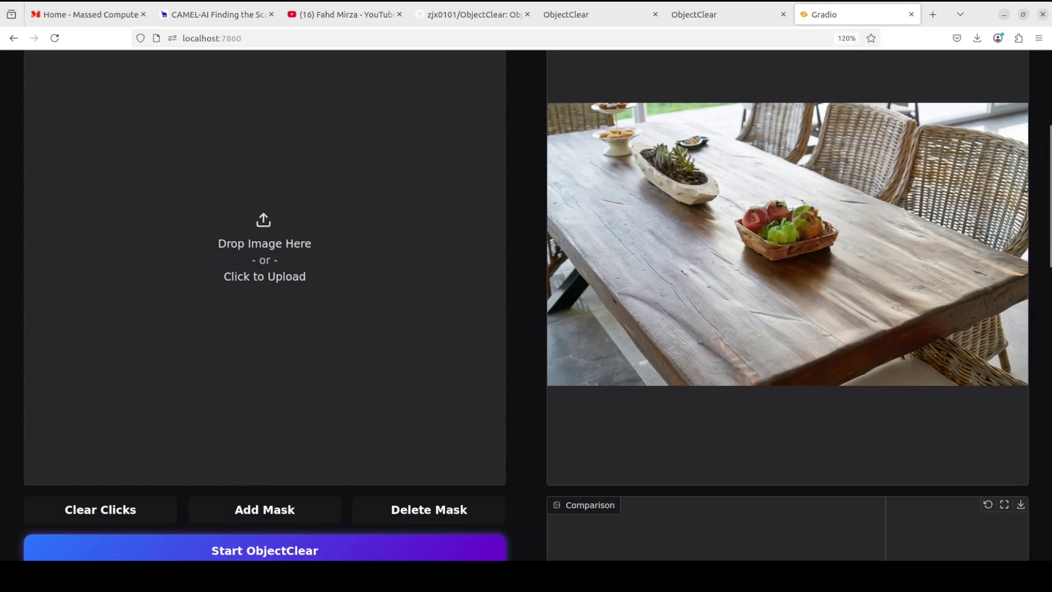
# Start uploading a new image by browsing the Home folder for the cat photo.
pyautogui.click(258, 248)
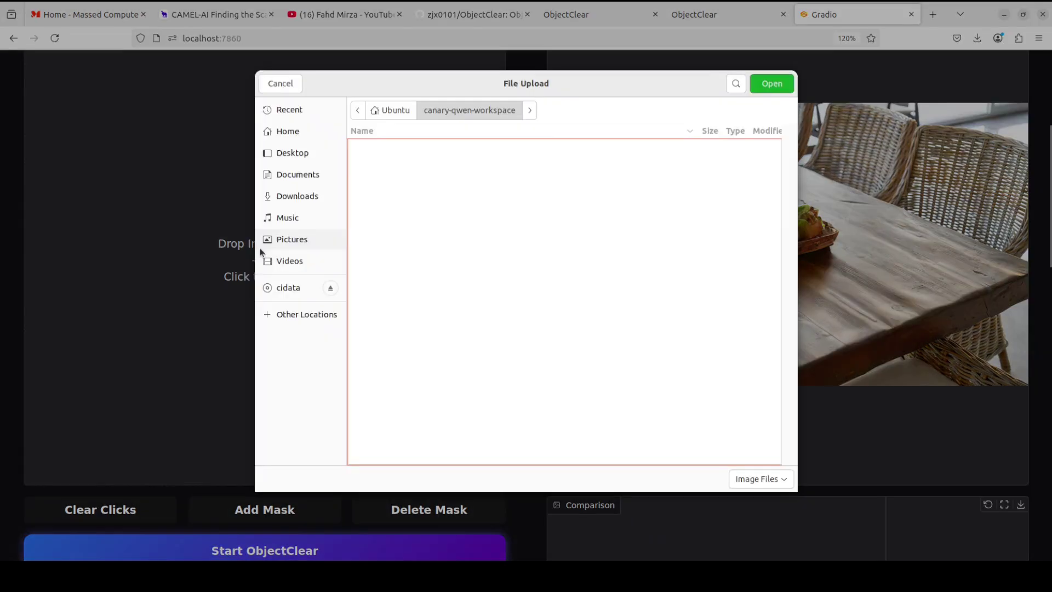
pyautogui.click(293, 134)
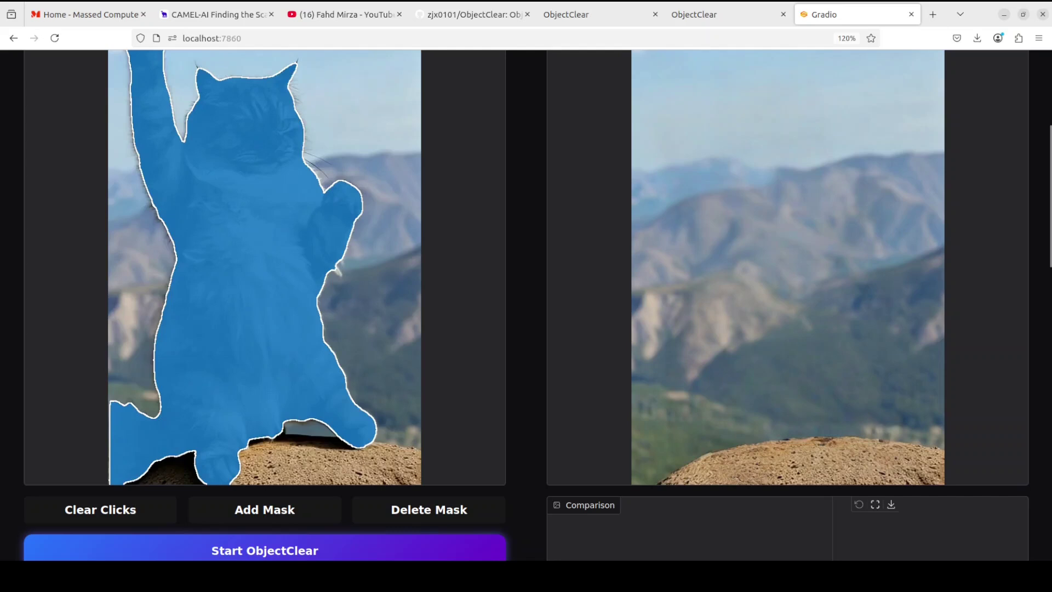
pyautogui.scroll(3, 526, 305)
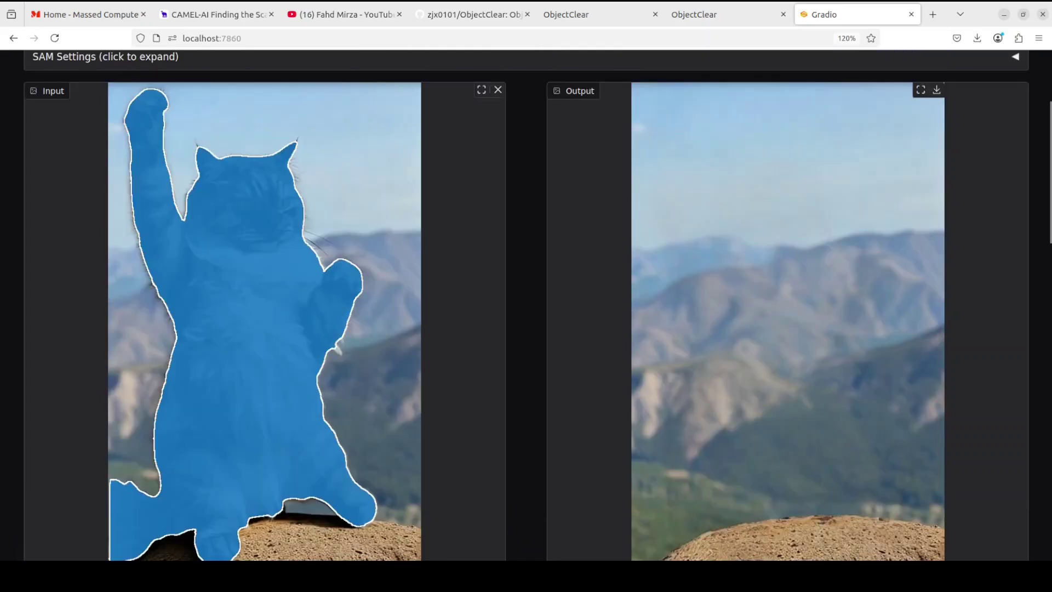
pyautogui.scroll(-3, 526, 305)
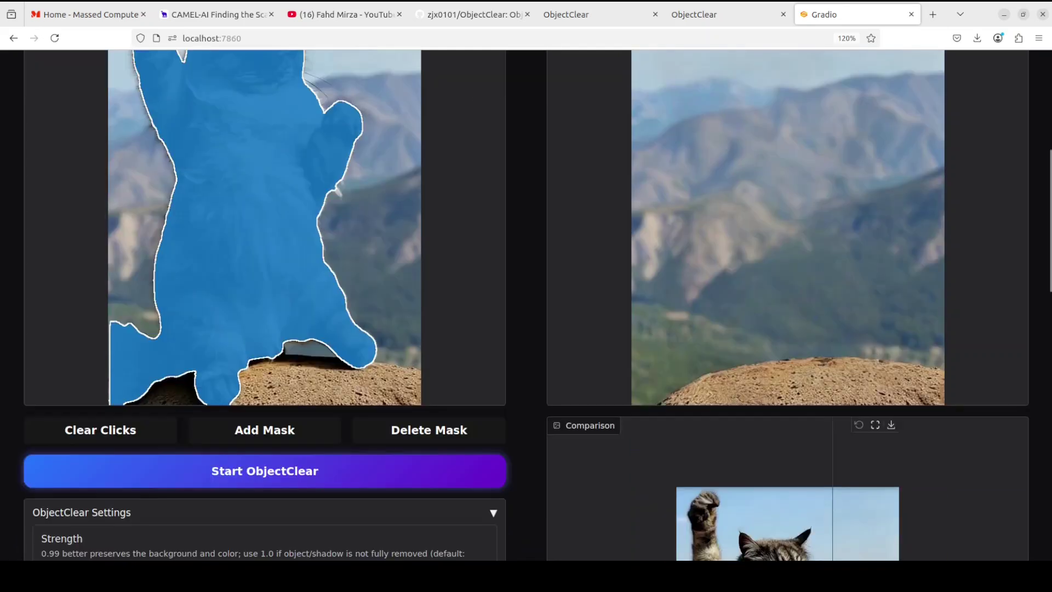
pyautogui.scroll(-10, 526, 305)
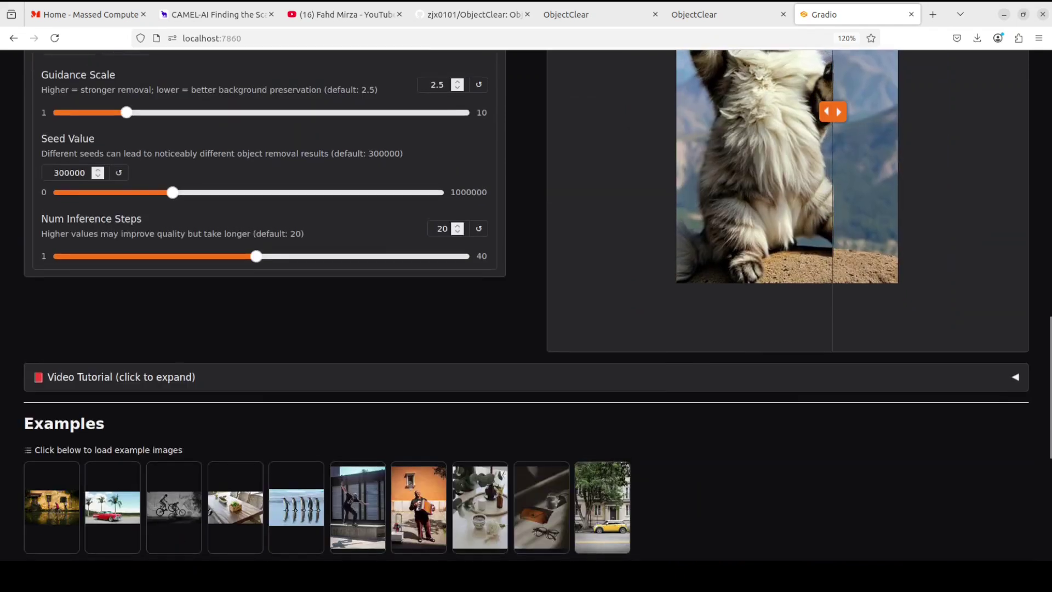
pyautogui.scroll(3, 526, 304)
pyautogui.moveTo(793, 264); pyautogui.dragTo(884, 259)
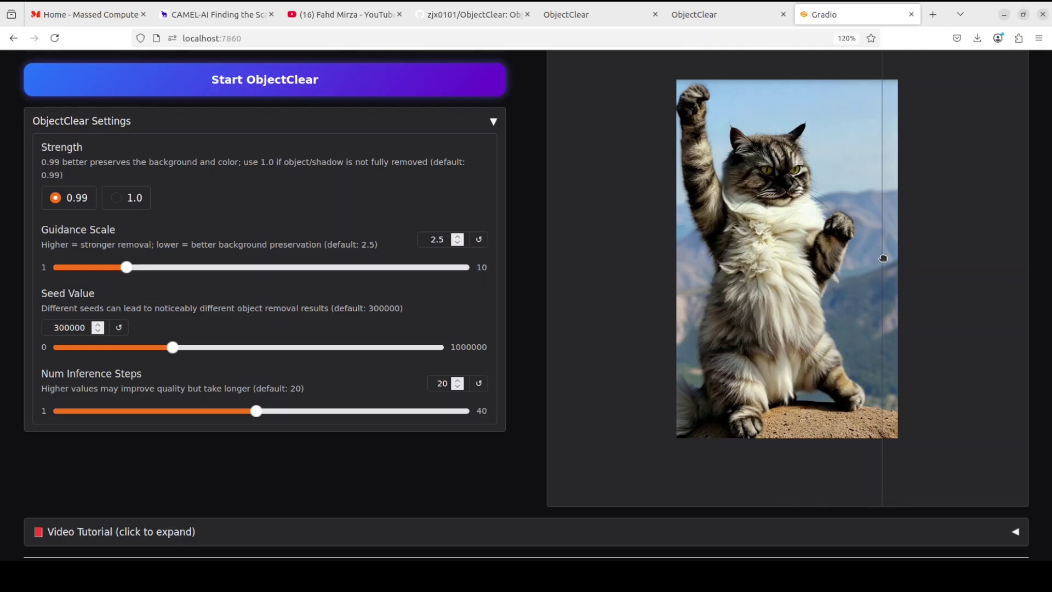
pyautogui.moveTo(797, 258); pyautogui.dragTo(716, 257)
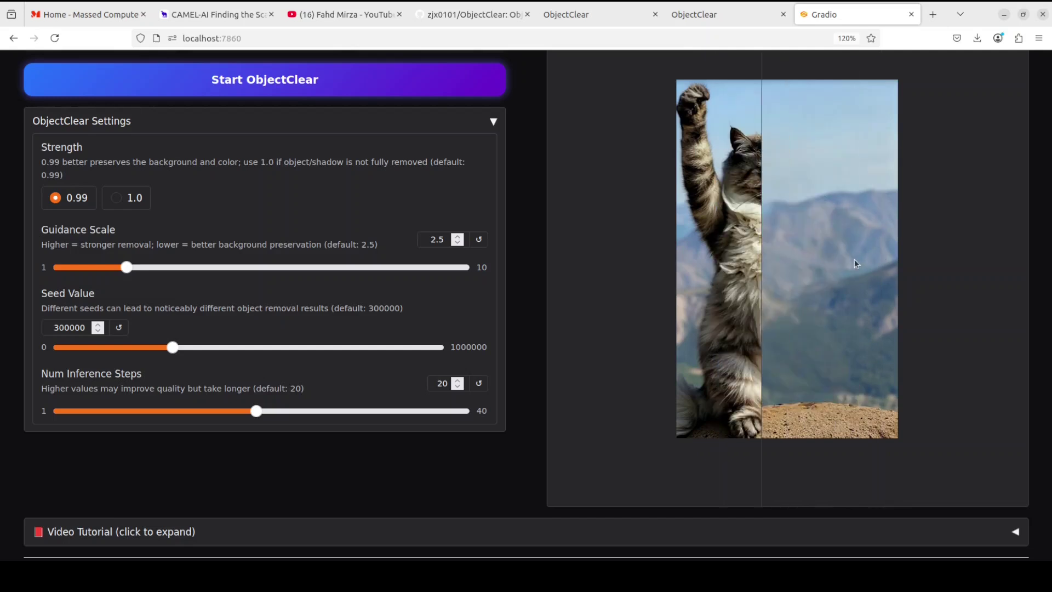
pyautogui.moveTo(857, 264); pyautogui.dragTo(883, 265)
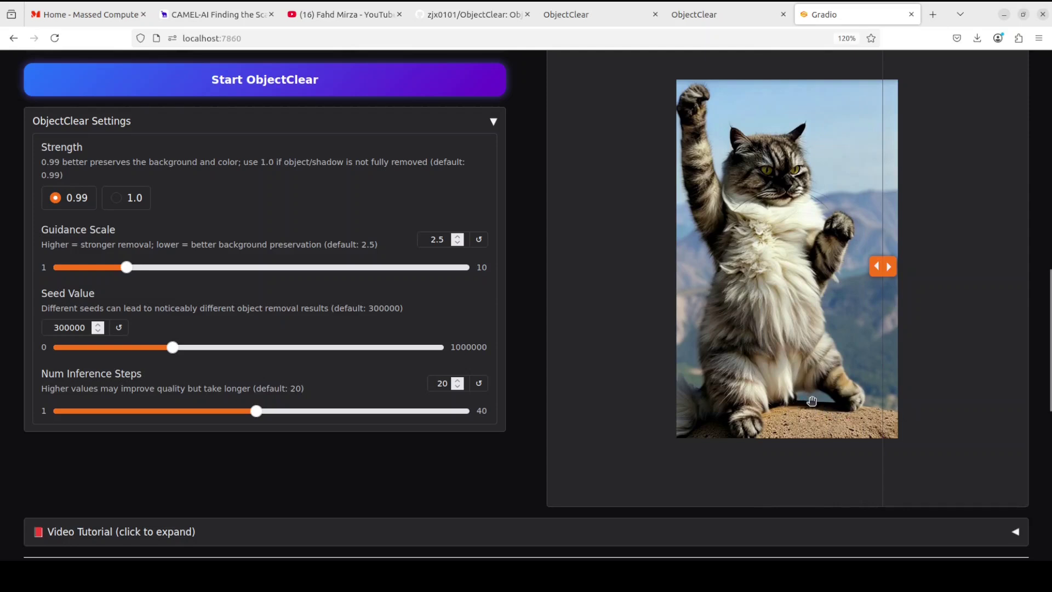
pyautogui.moveTo(881, 266)
pyautogui.mouseDown()
pyautogui.moveTo(678, 258)
pyautogui.moveTo(881, 266)
pyautogui.mouseUp()
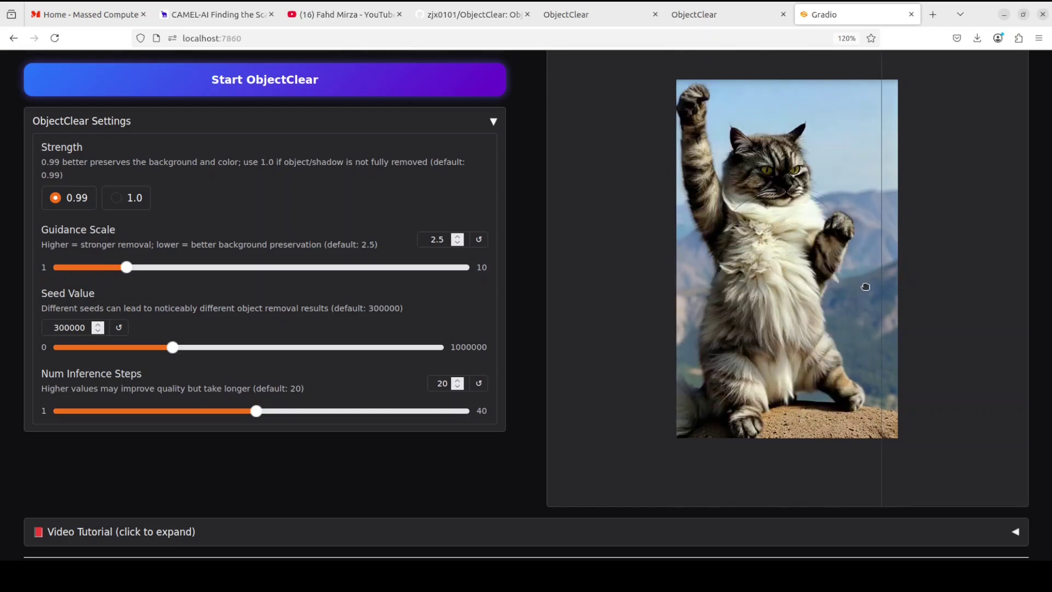
pyautogui.scroll(2, 644, 352)
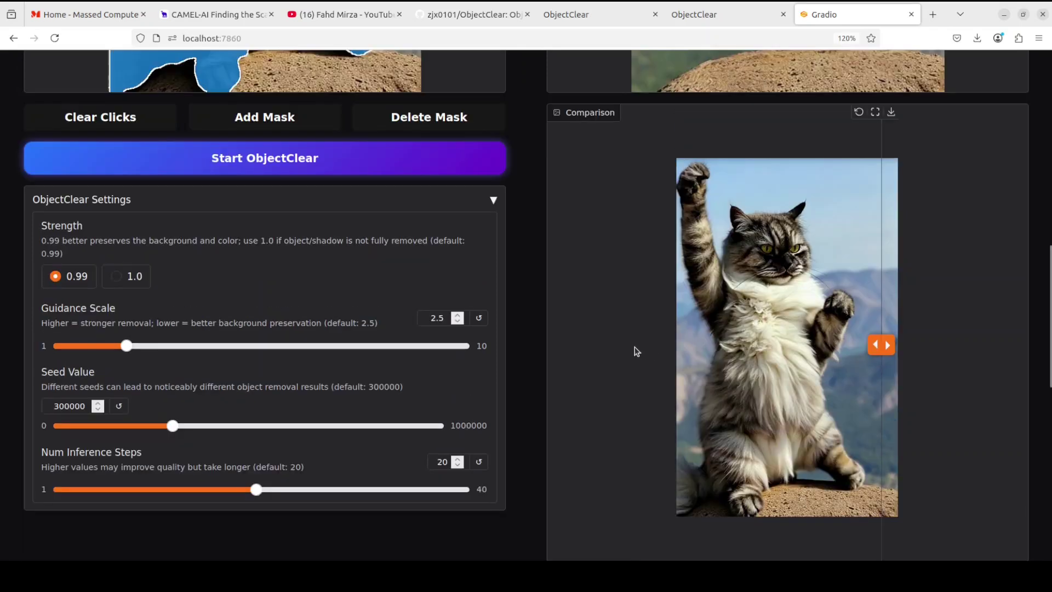
pyautogui.scroll(5, 636, 351)
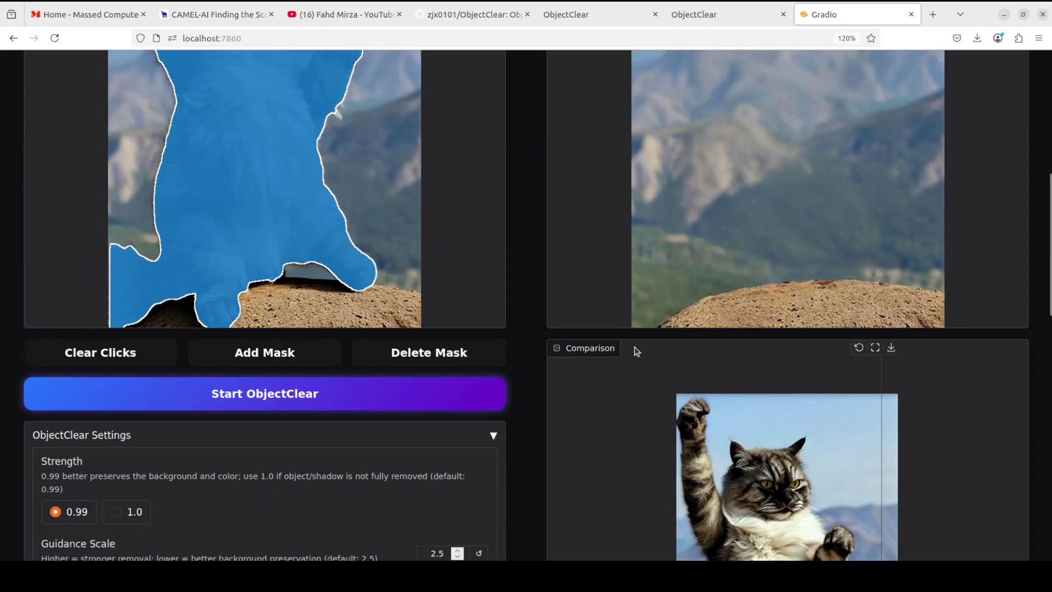
pyautogui.scroll(5, 637, 351)
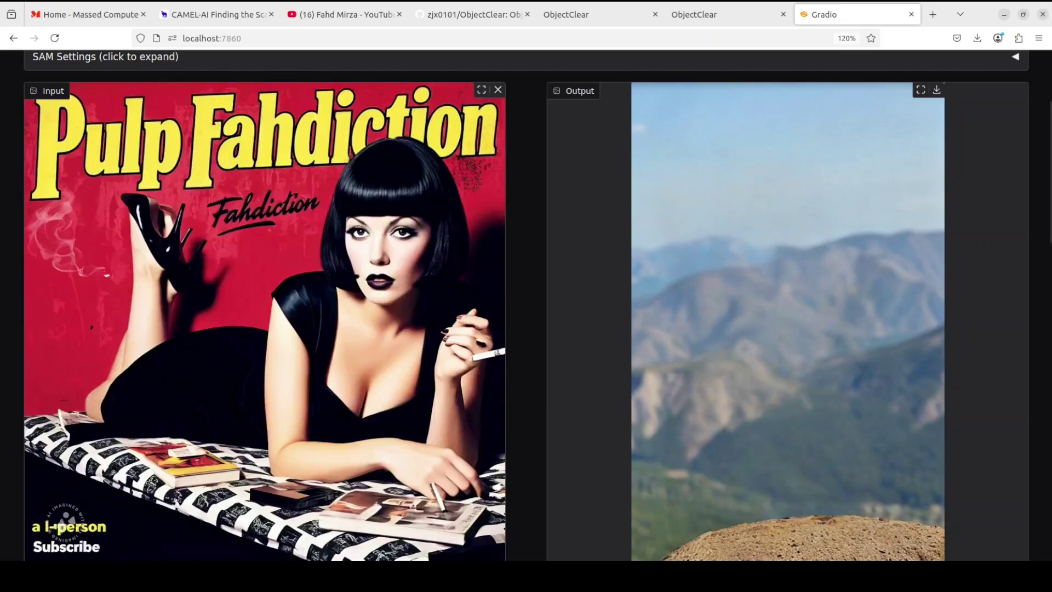
# Load the Pulp Fahdiction poster, mask the book on the bed, and run ObjectClear.
pyautogui.moveTo(1, 276); pyautogui.dragTo(165, 276)
pyautogui.scroll(-3, 526, 307)
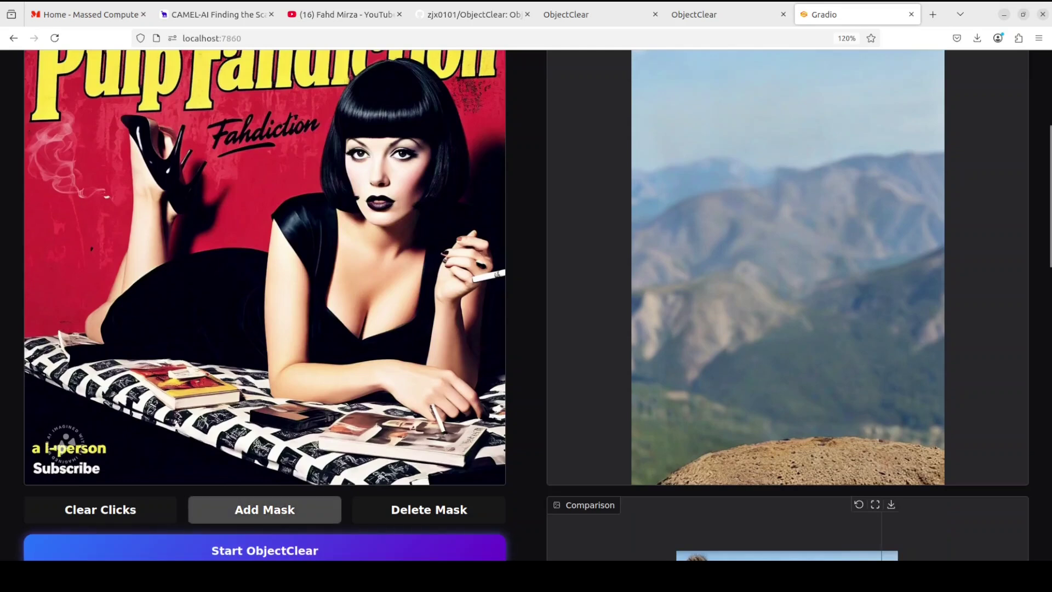
pyautogui.click(253, 515)
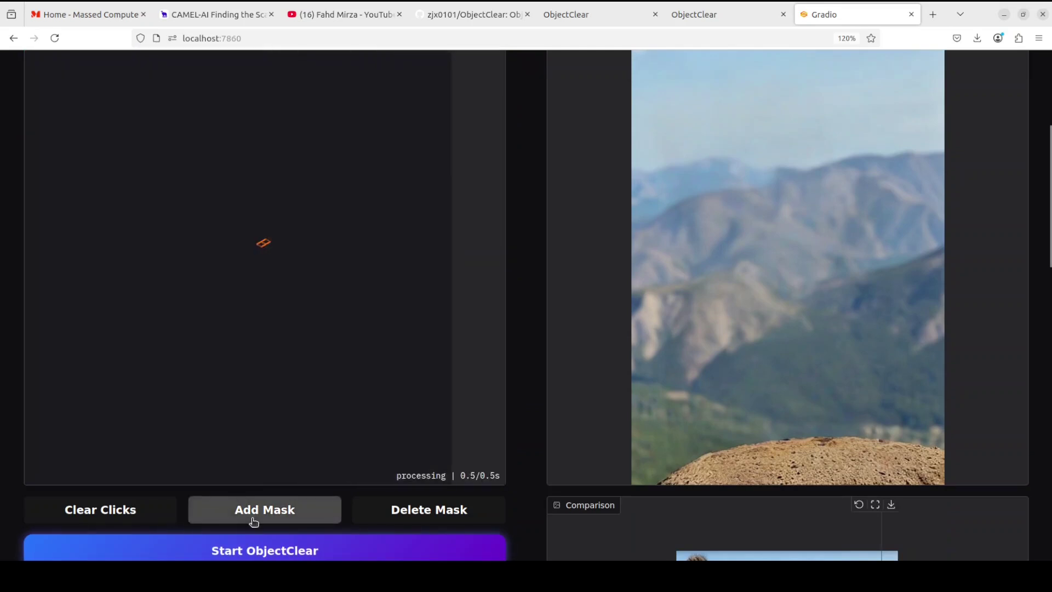
pyautogui.click(254, 518)
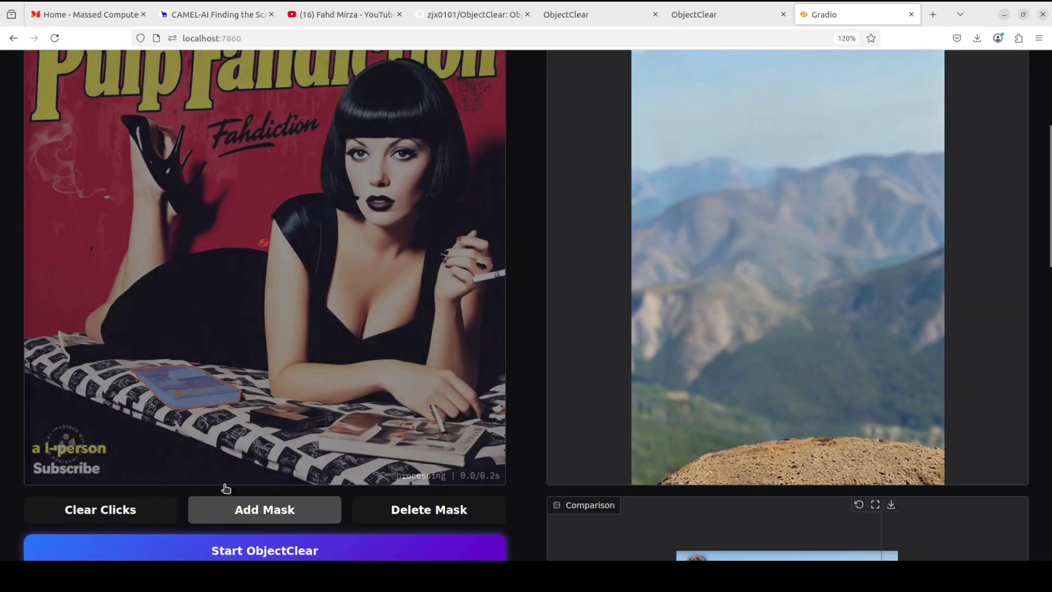
pyautogui.click(187, 389)
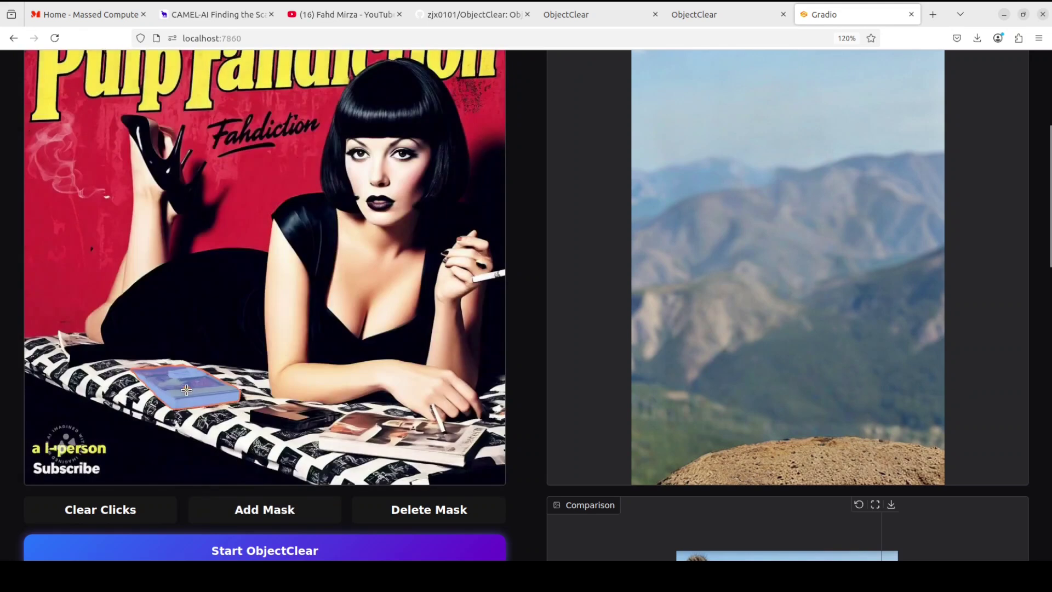
pyautogui.click(271, 551)
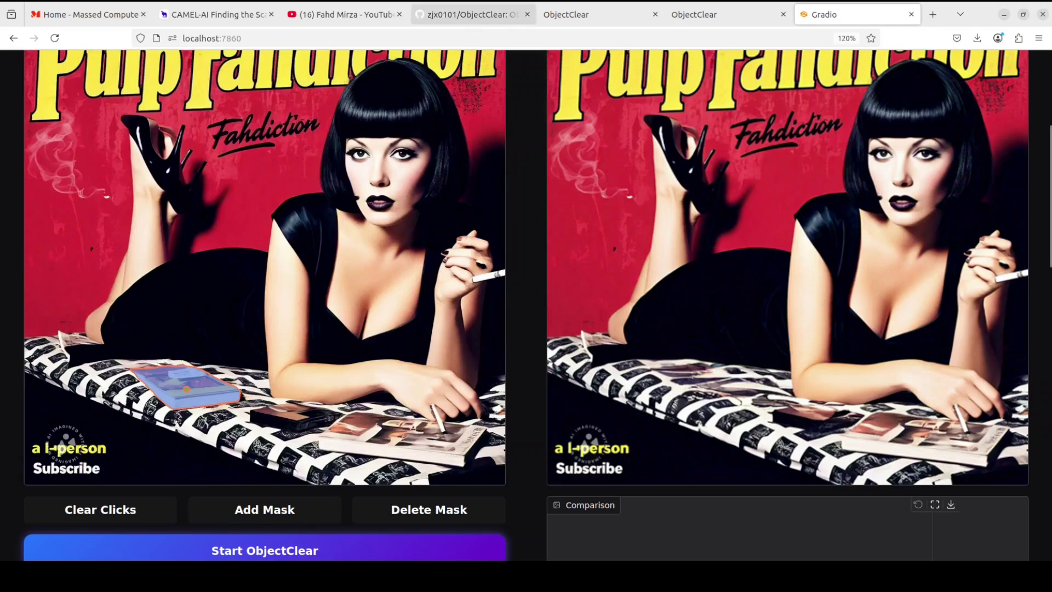
# Switch from the ObjectClear GitHub page to the YouTube 'qwen3-coder with continue' search results.
pyautogui.click(474, 15)
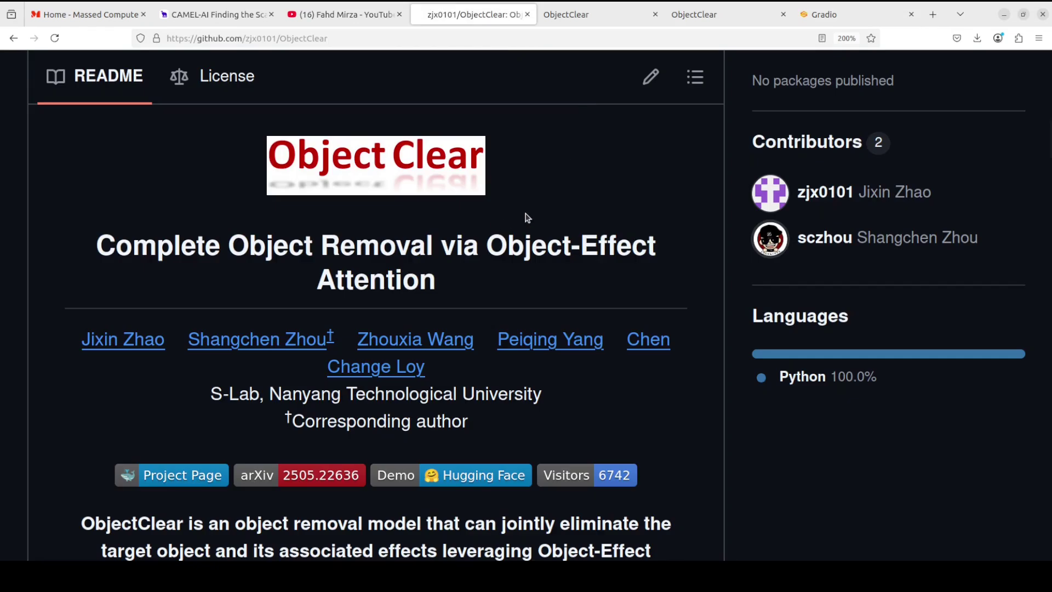
pyautogui.click(345, 14)
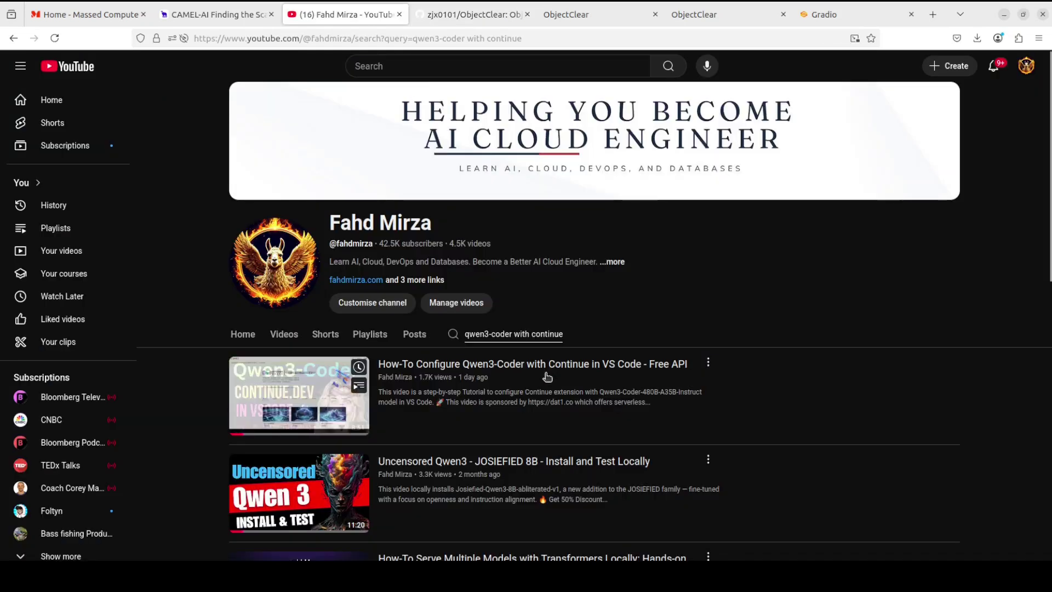